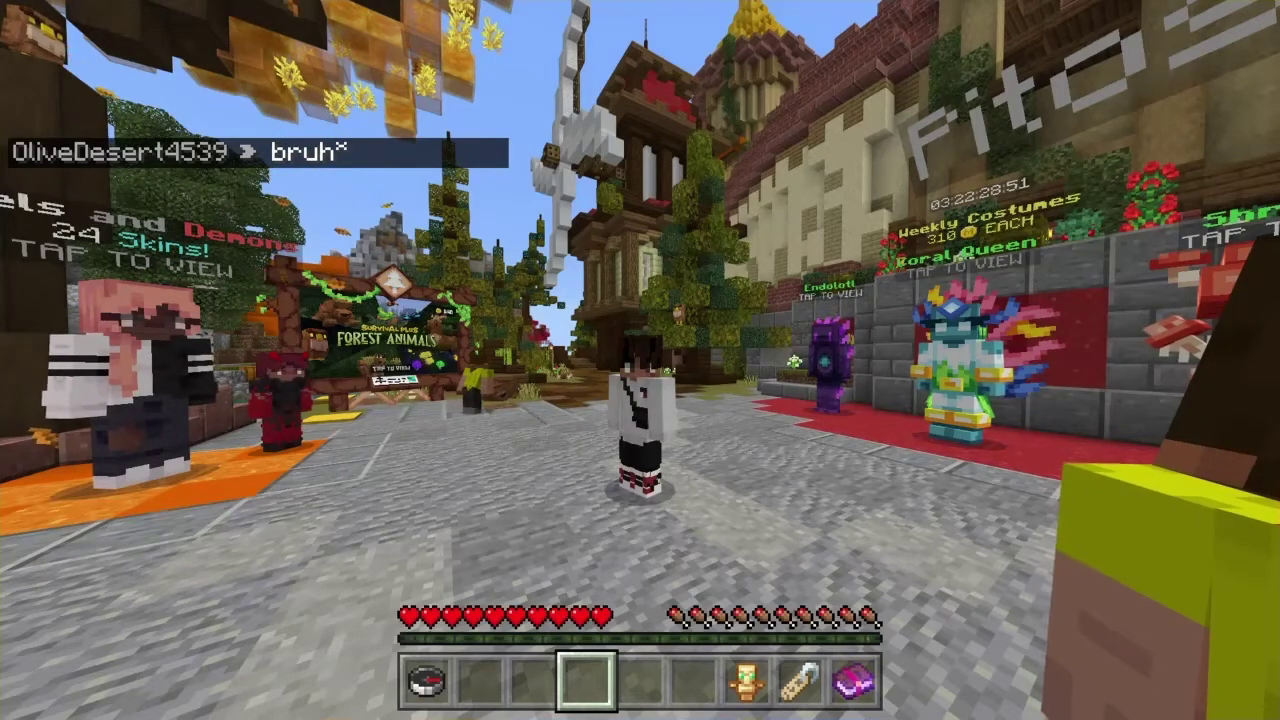
# Walk toward the Forest Animals arch, then pause the game and move down toward Settings.
pyautogui.moveTo(640, 360)
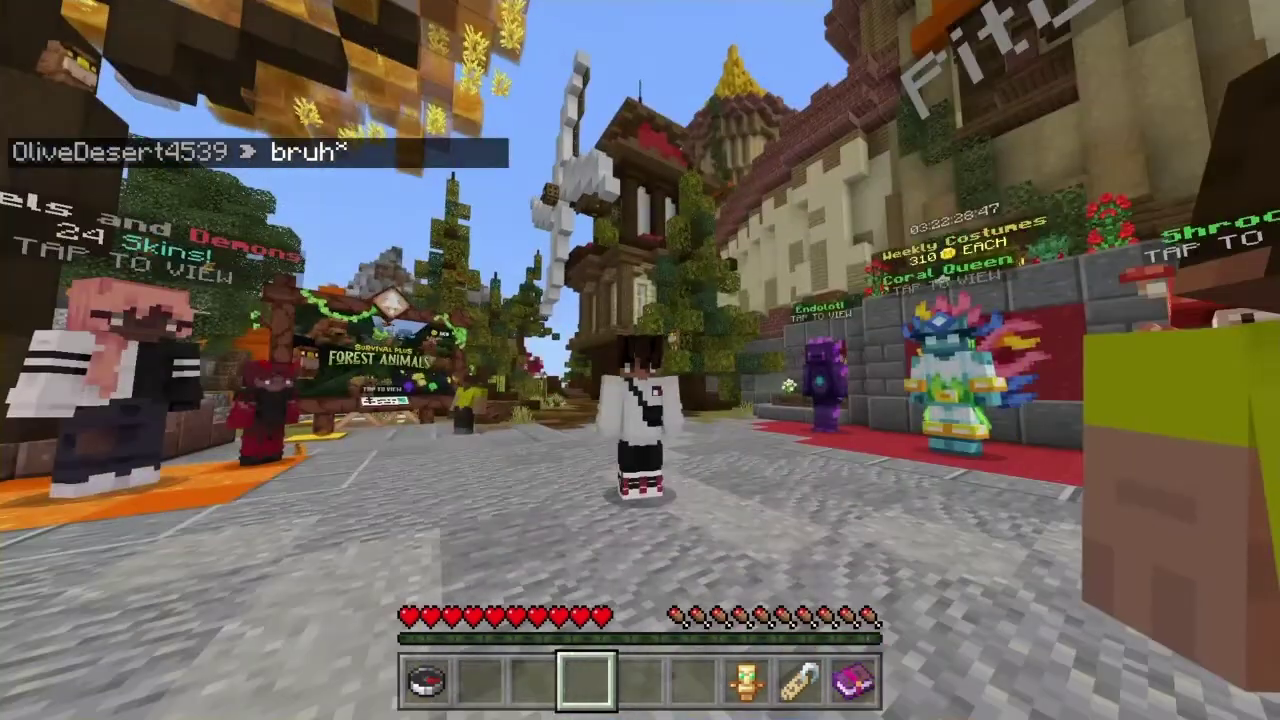
pyautogui.press('w')
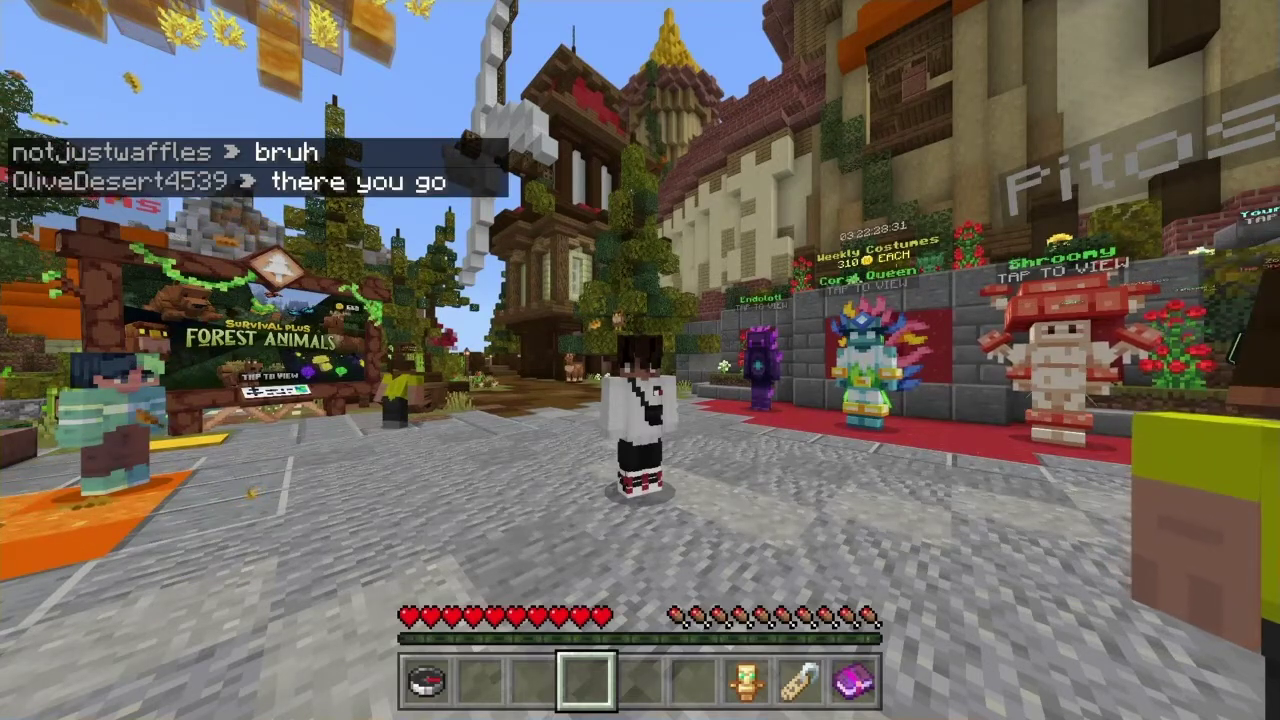
pyautogui.press('Escape')
pyautogui.press('Down')
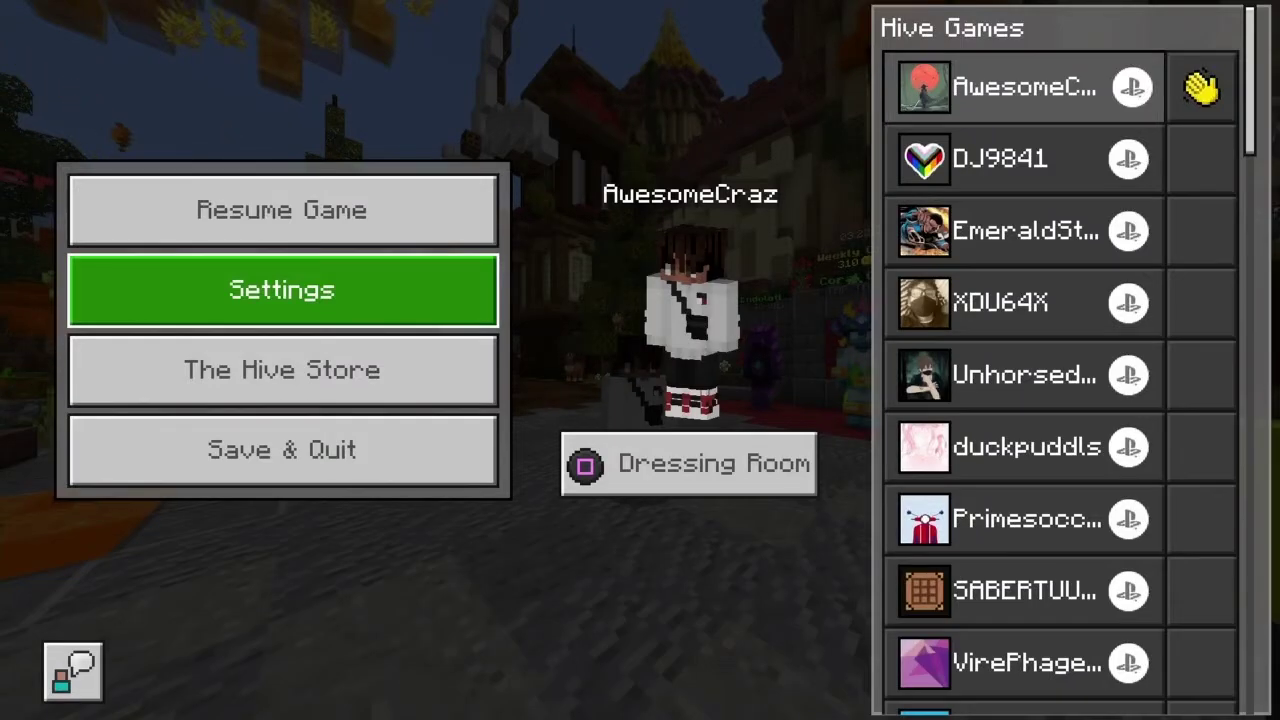
# Enter Settings, select Wireless Controller under Controls, and move to the Sensitivity slider at 100.
pyautogui.press('Return')
pyautogui.press('Down')
pyautogui.press('Down')
pyautogui.press('Down')
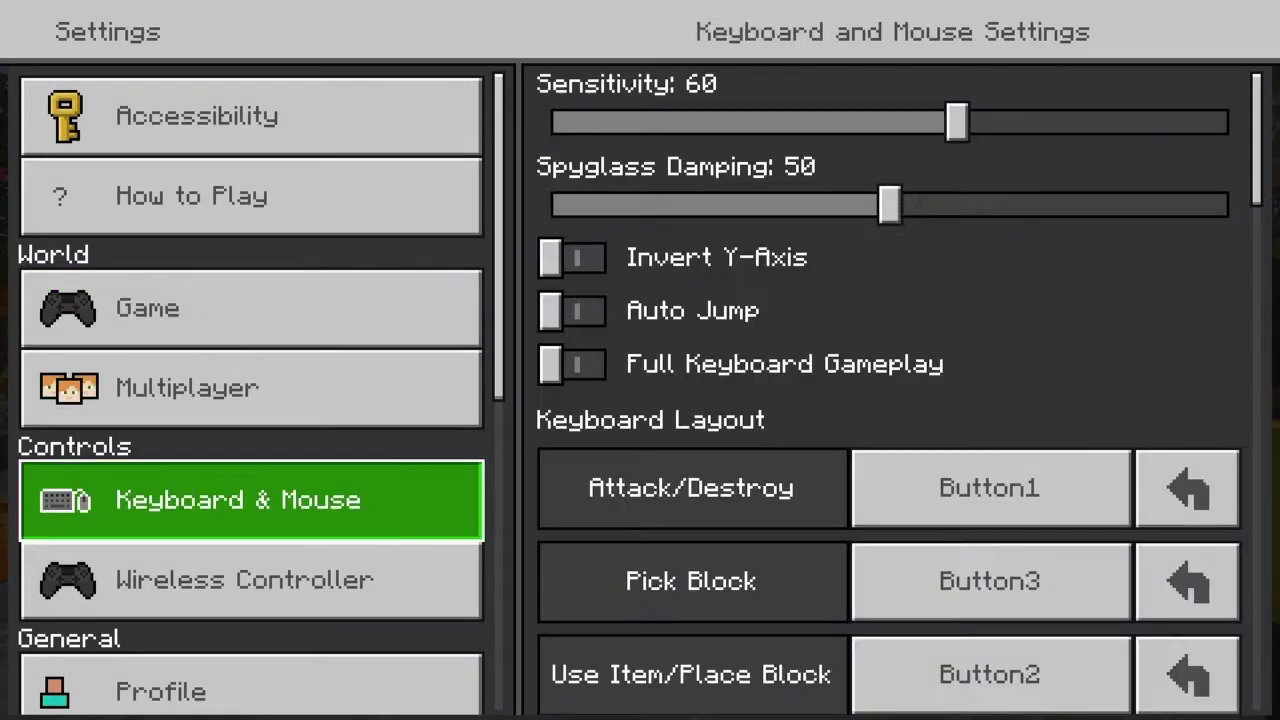
pyautogui.press('Up')
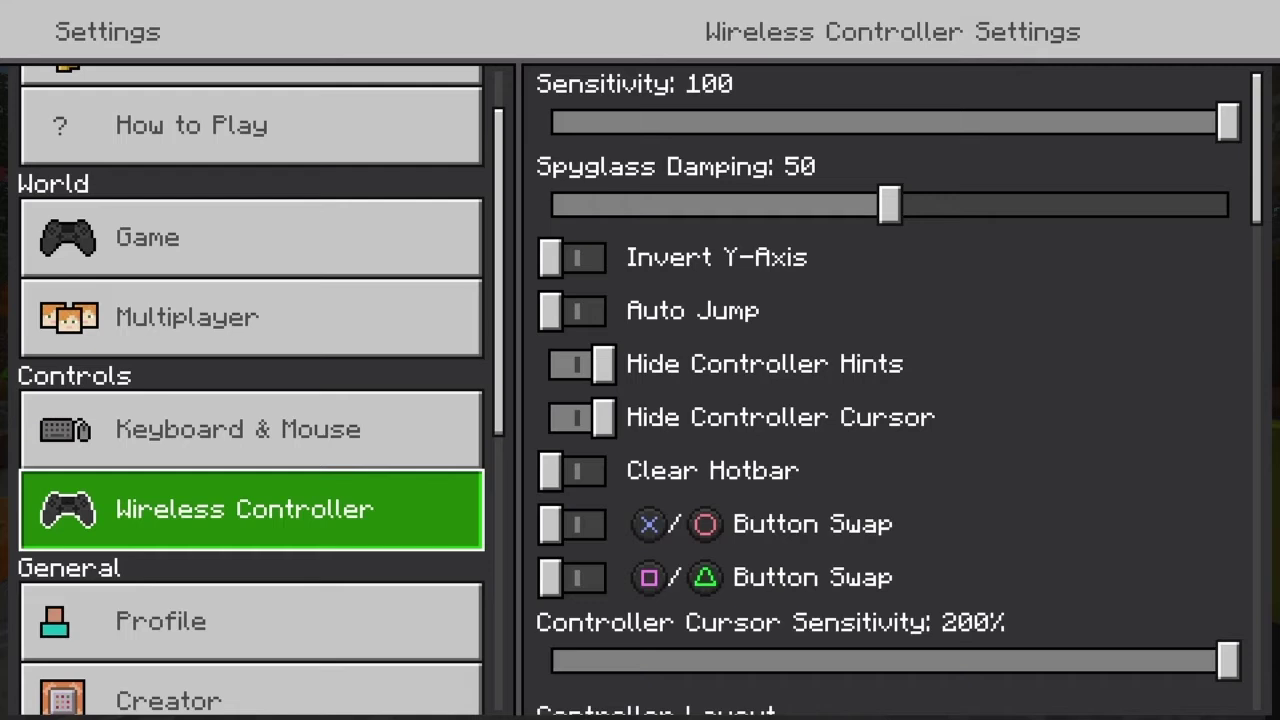
pyautogui.press('Right')
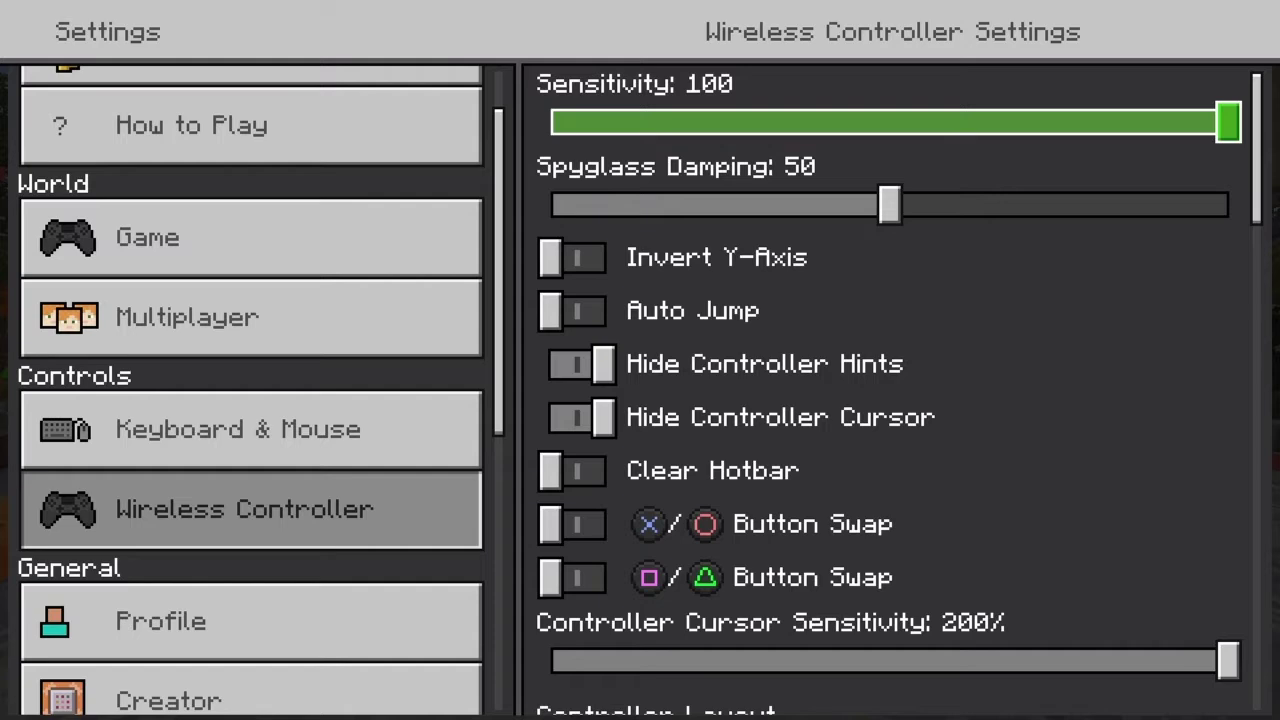
pyautogui.press('Left')
pyautogui.press('Left')
pyautogui.press('Left')
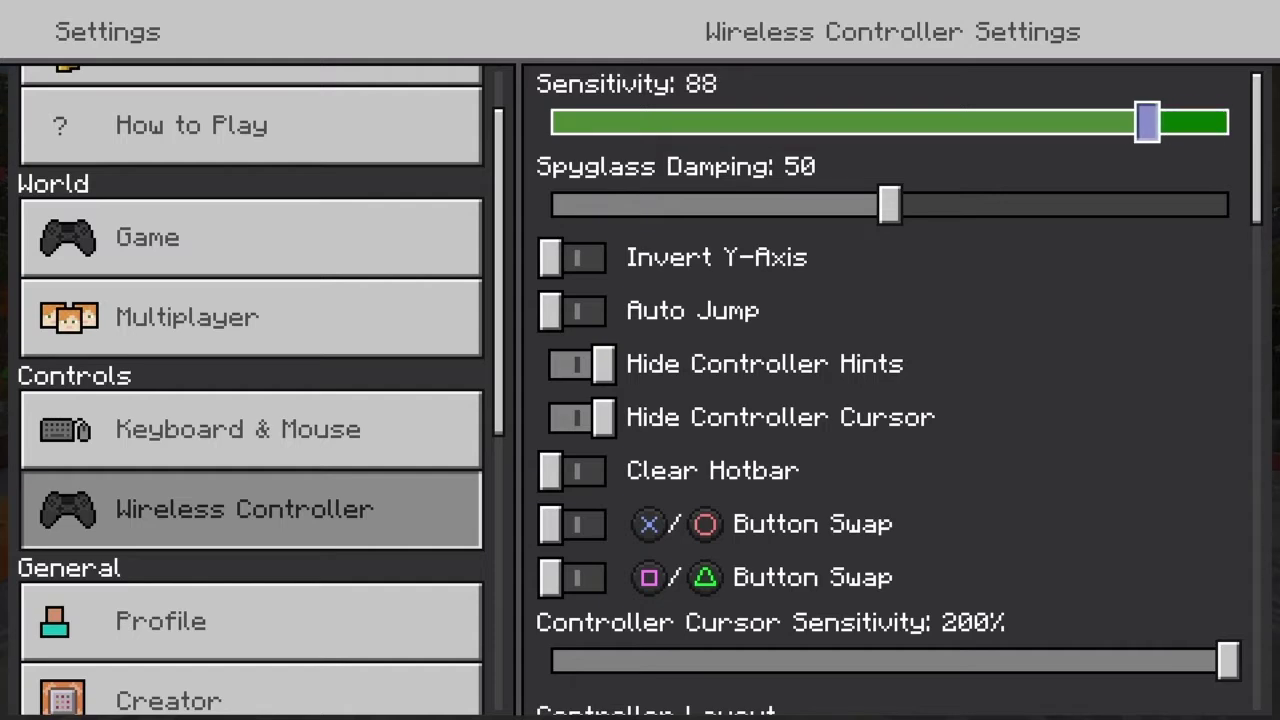
pyautogui.press('Left')
pyautogui.press('Left')
pyautogui.press('Left')
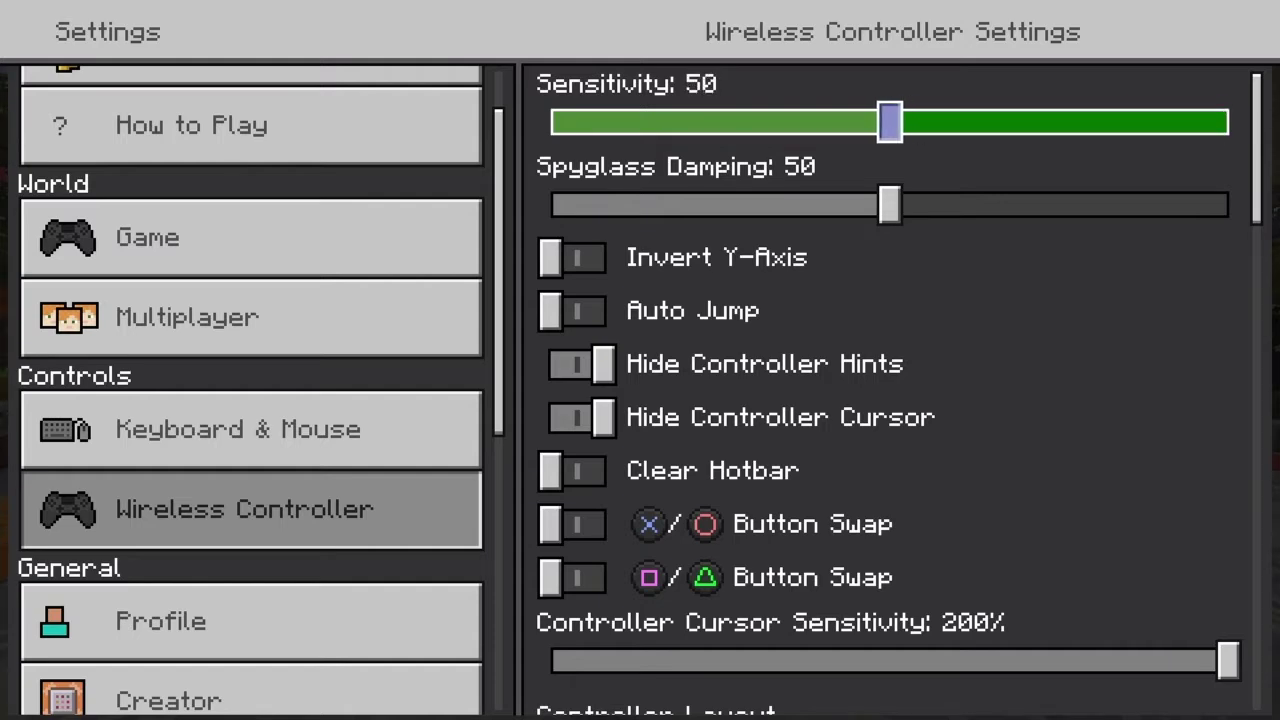
pyautogui.press('Left')
pyautogui.press('Left')
pyautogui.press('Left')
pyautogui.press('Right')
pyautogui.press('Right')
pyautogui.press('Right')
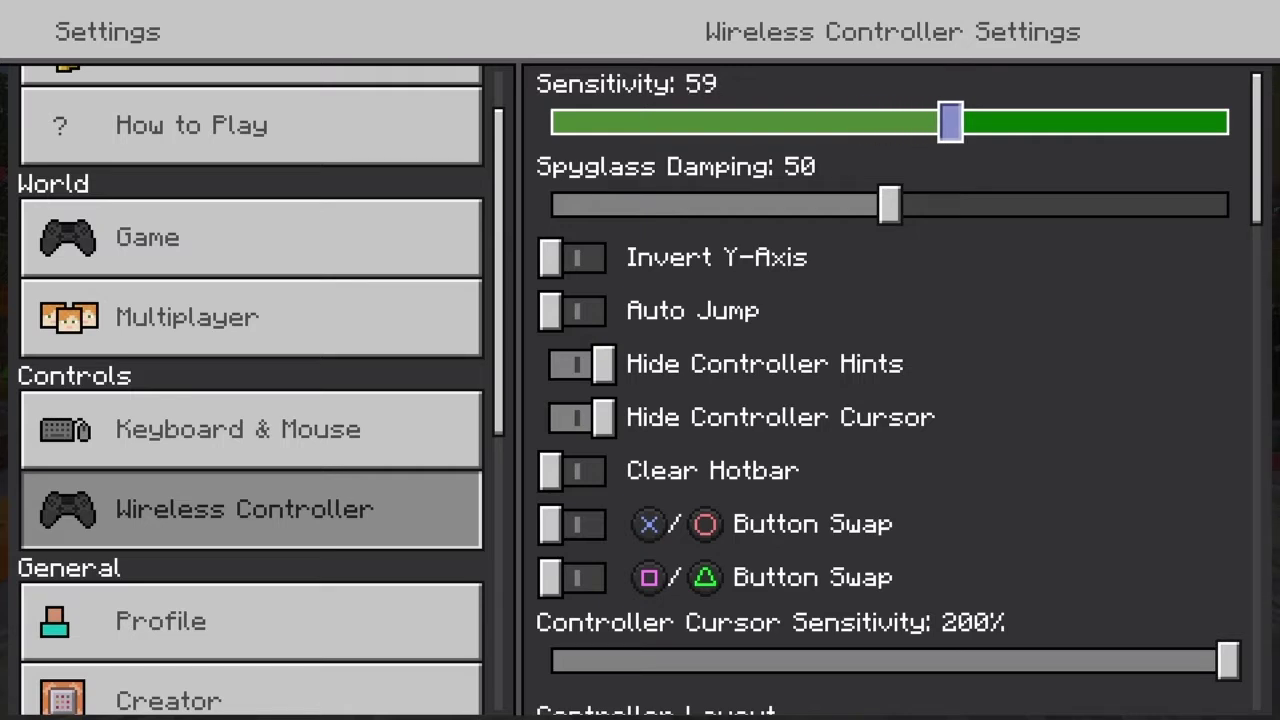
pyautogui.press('Right')
pyautogui.press('Right')
pyautogui.press('Right')
pyautogui.press('Right')
pyautogui.press('Right')
pyautogui.press('Right')
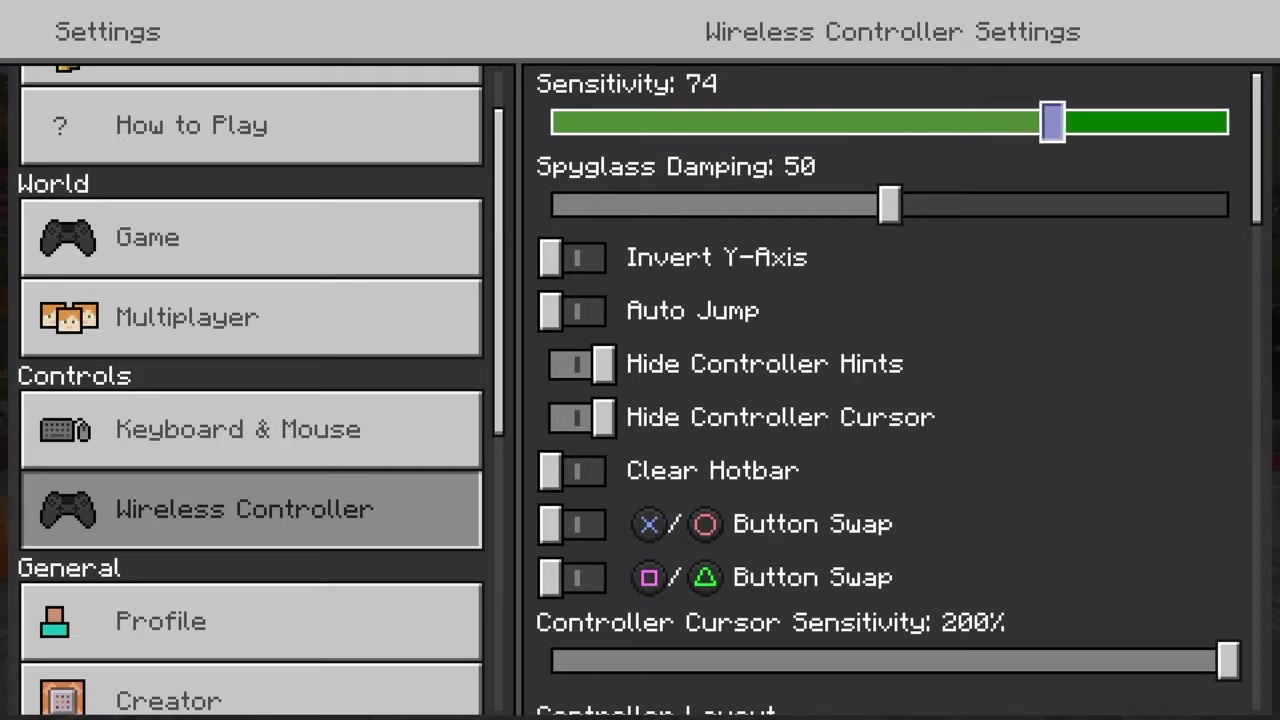
pyautogui.press('Left')
pyautogui.press('Left')
pyautogui.press('Left')
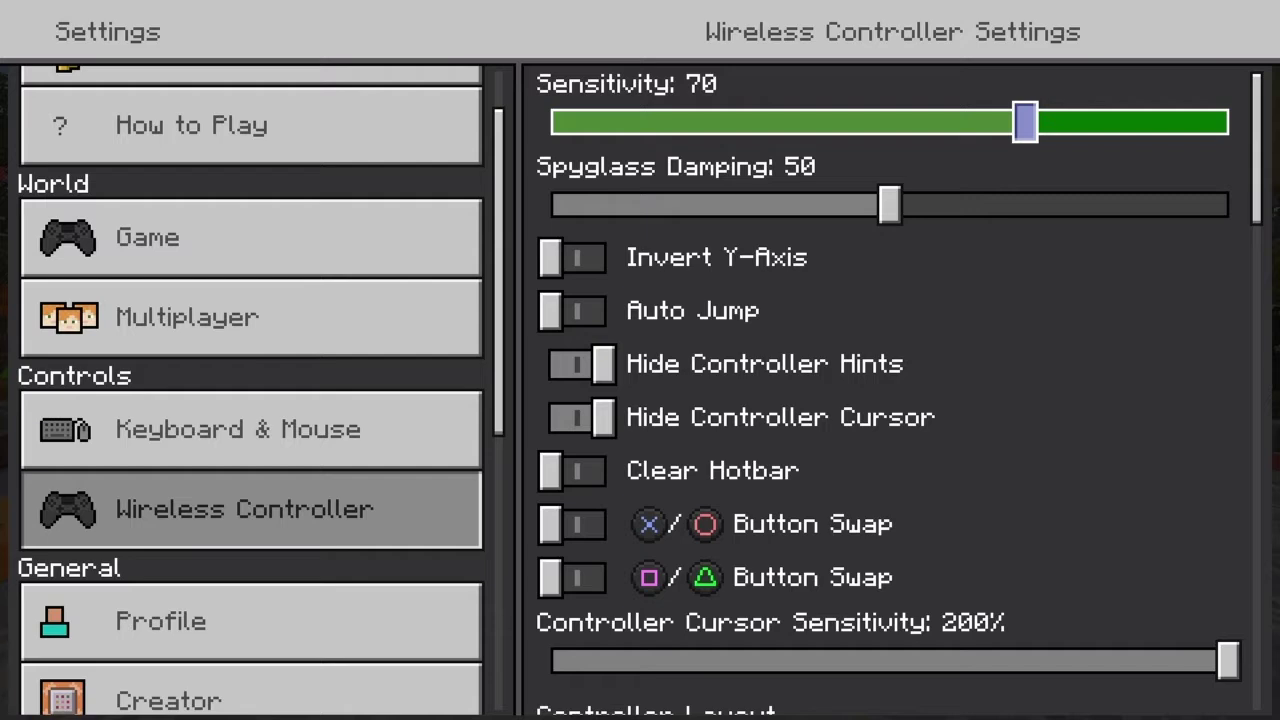
pyautogui.press('Right')
pyautogui.press('Right')
pyautogui.press('Right')
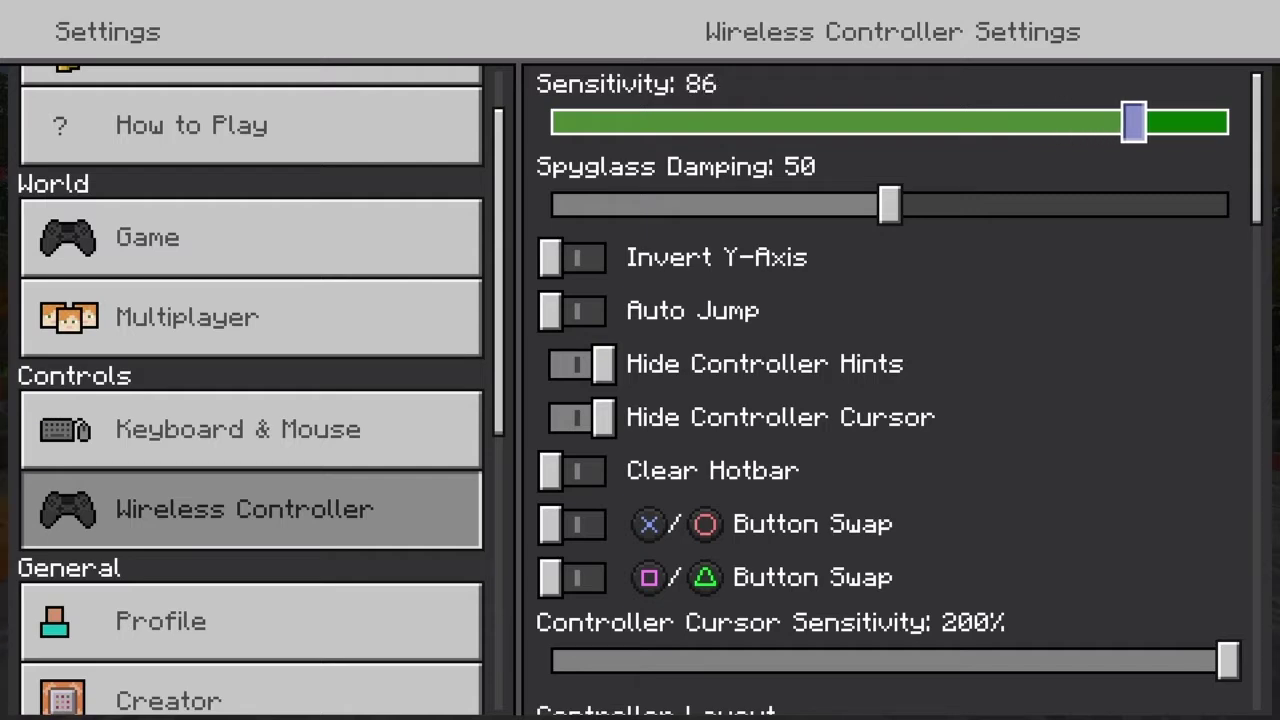
pyautogui.press('Right')
pyautogui.press('Right')
pyautogui.press('Right')
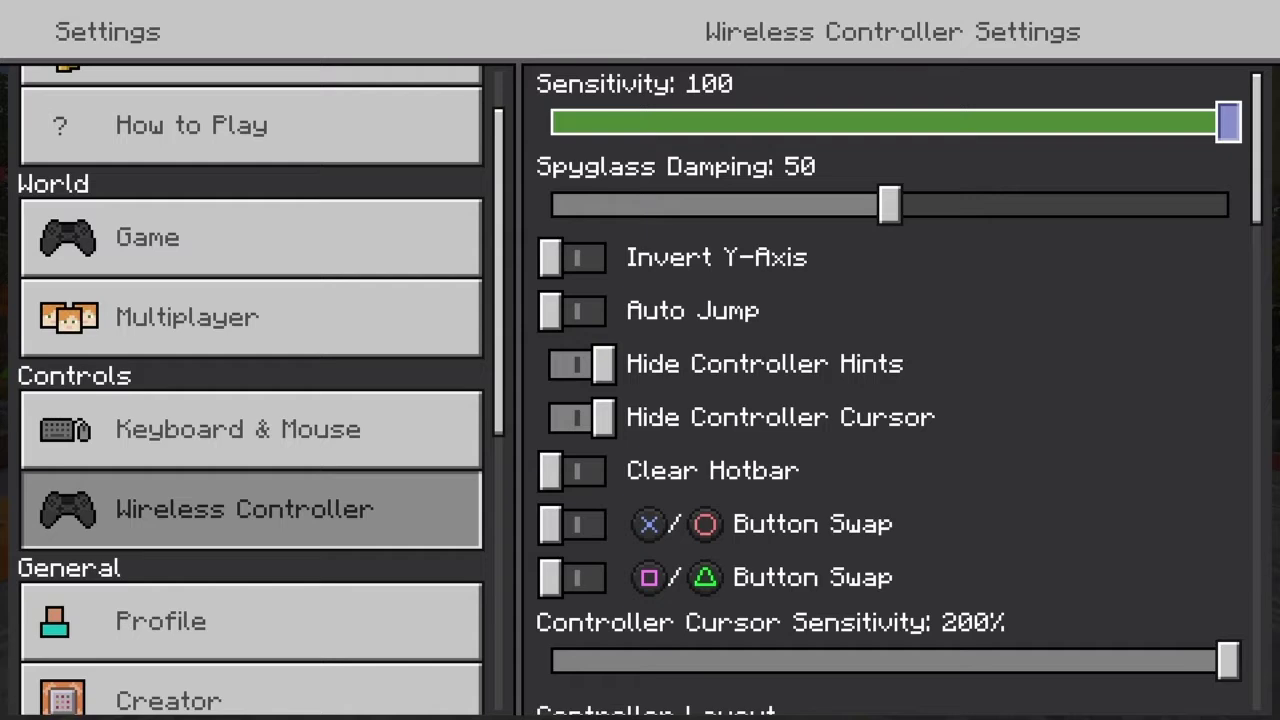
pyautogui.press('Left')
pyautogui.press('Right')
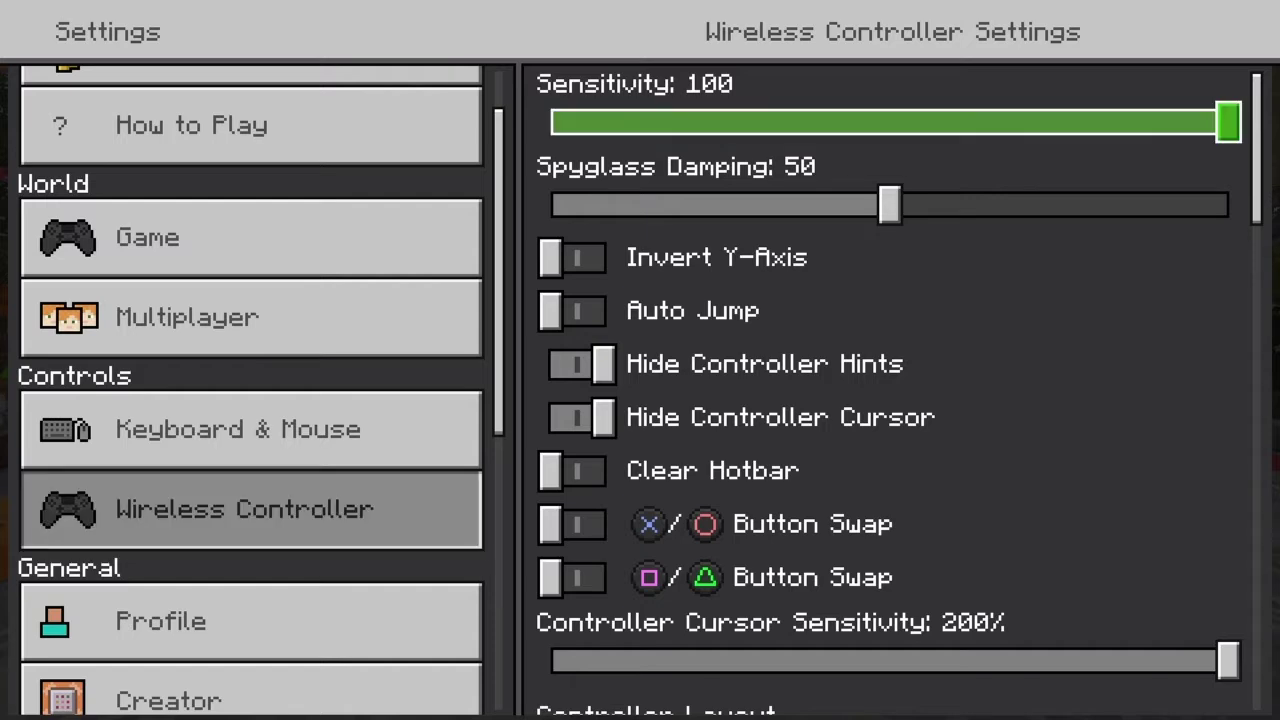
pyautogui.press('Down')
pyautogui.press('Down')
pyautogui.press('Down')
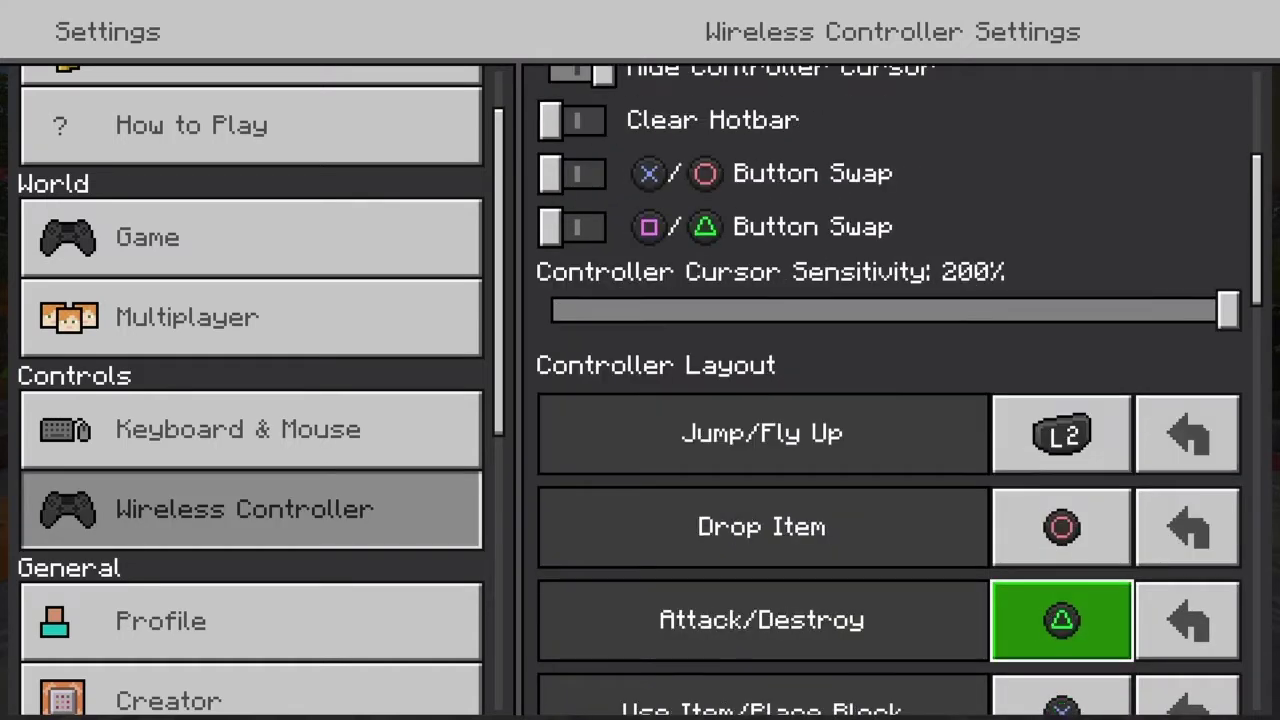
# Scroll down to the Use Item/Place Block binding on Cross, then back up to Sensitivity.
pyautogui.press('Down')
pyautogui.press('Up')
pyautogui.press('Up')
pyautogui.press('Up')
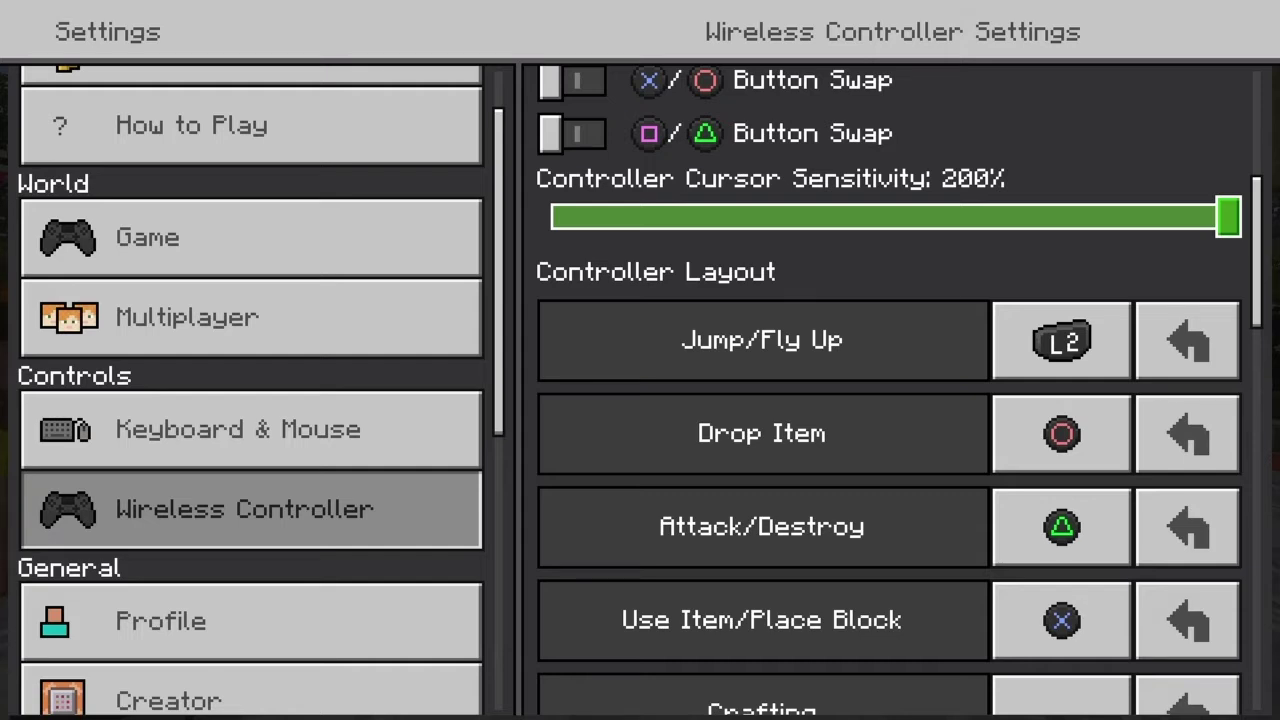
pyautogui.press('Down')
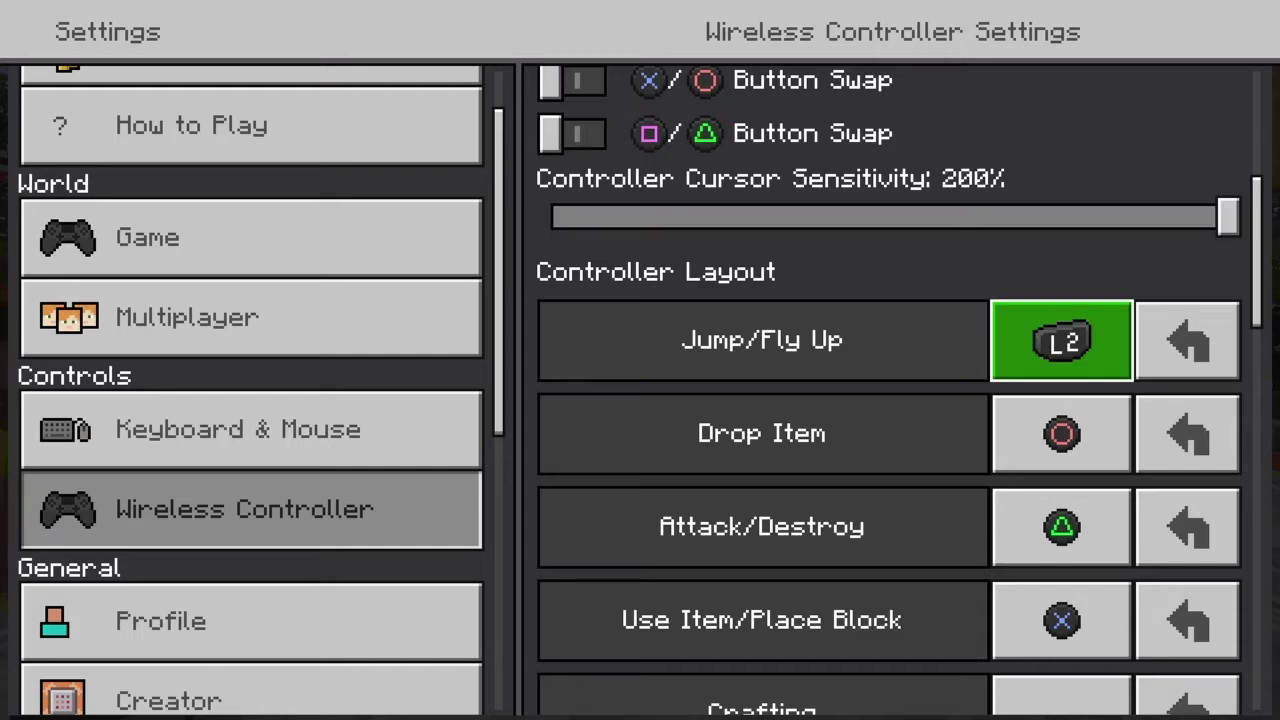
pyautogui.press('Down')
pyautogui.press('Down')
pyautogui.press('Down')
pyautogui.press('Up')
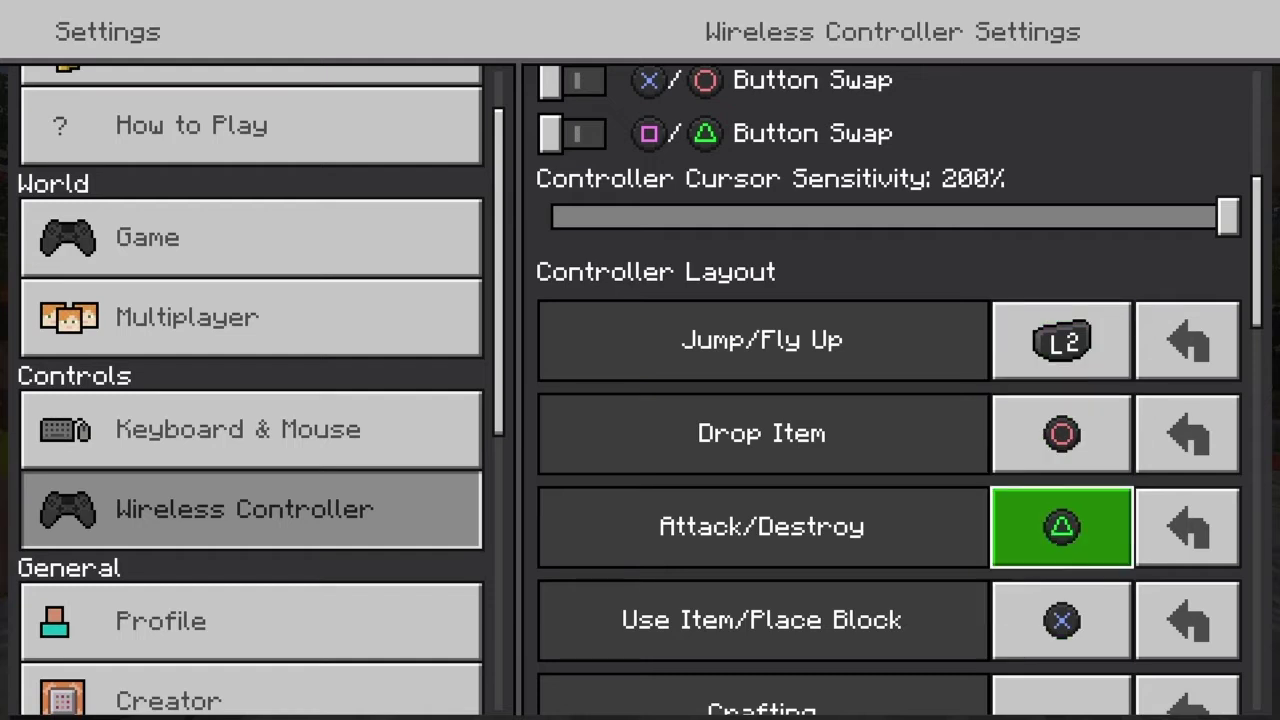
pyautogui.press('Up')
pyautogui.press('Down')
pyautogui.press('Down')
pyautogui.press('Down')
pyautogui.press('Up')
pyautogui.press('Up')
pyautogui.press('Up')
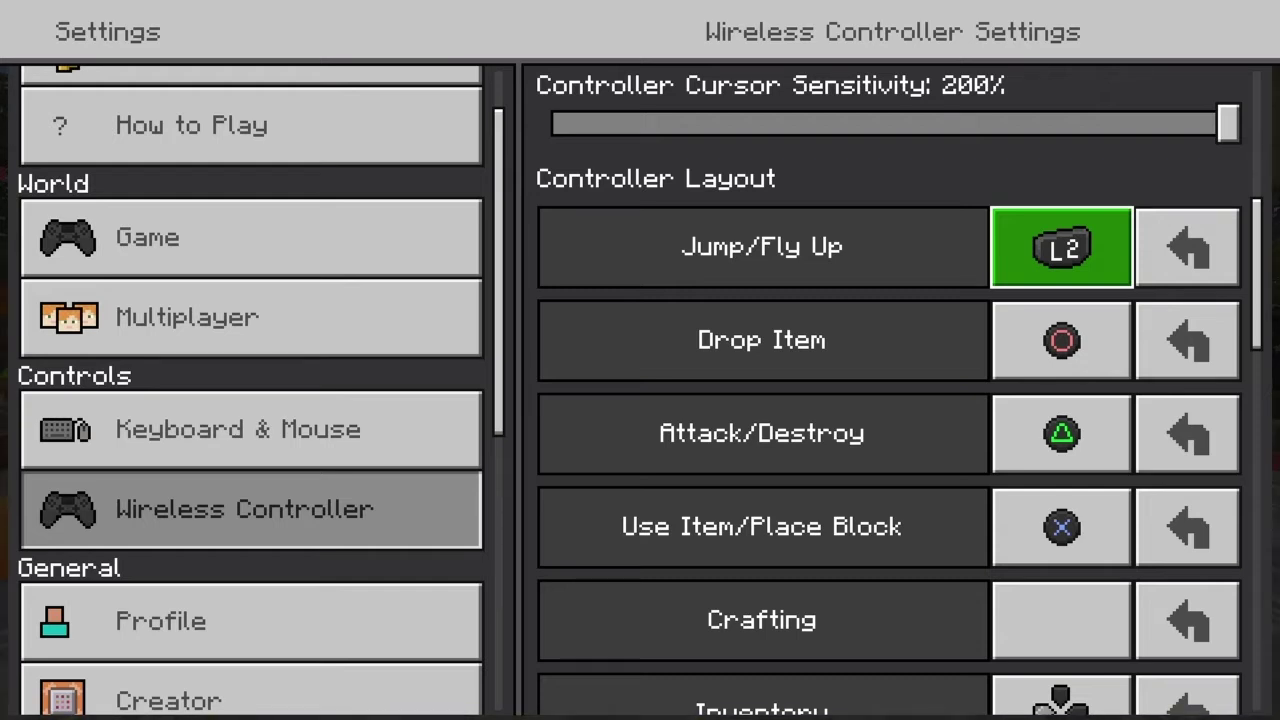
pyautogui.press('Down')
pyautogui.press('Down')
pyautogui.press('Down')
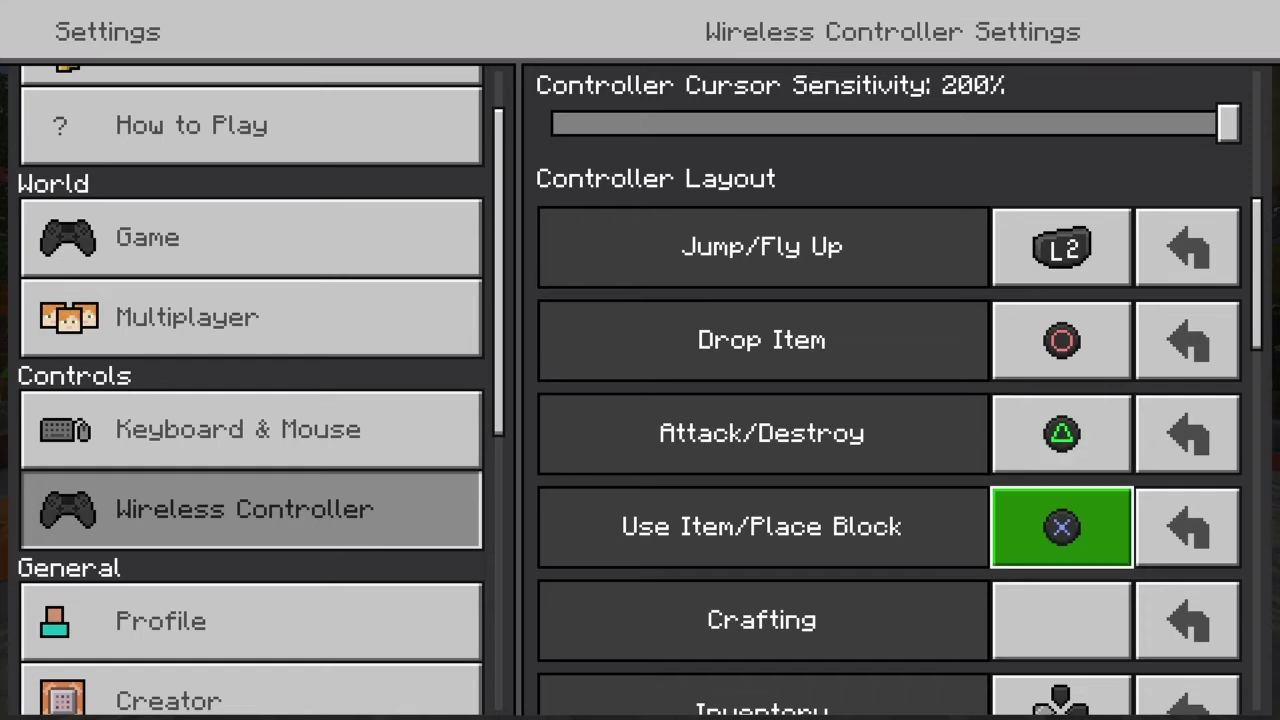
pyautogui.press('Up')
pyautogui.press('Up')
pyautogui.press('Up')
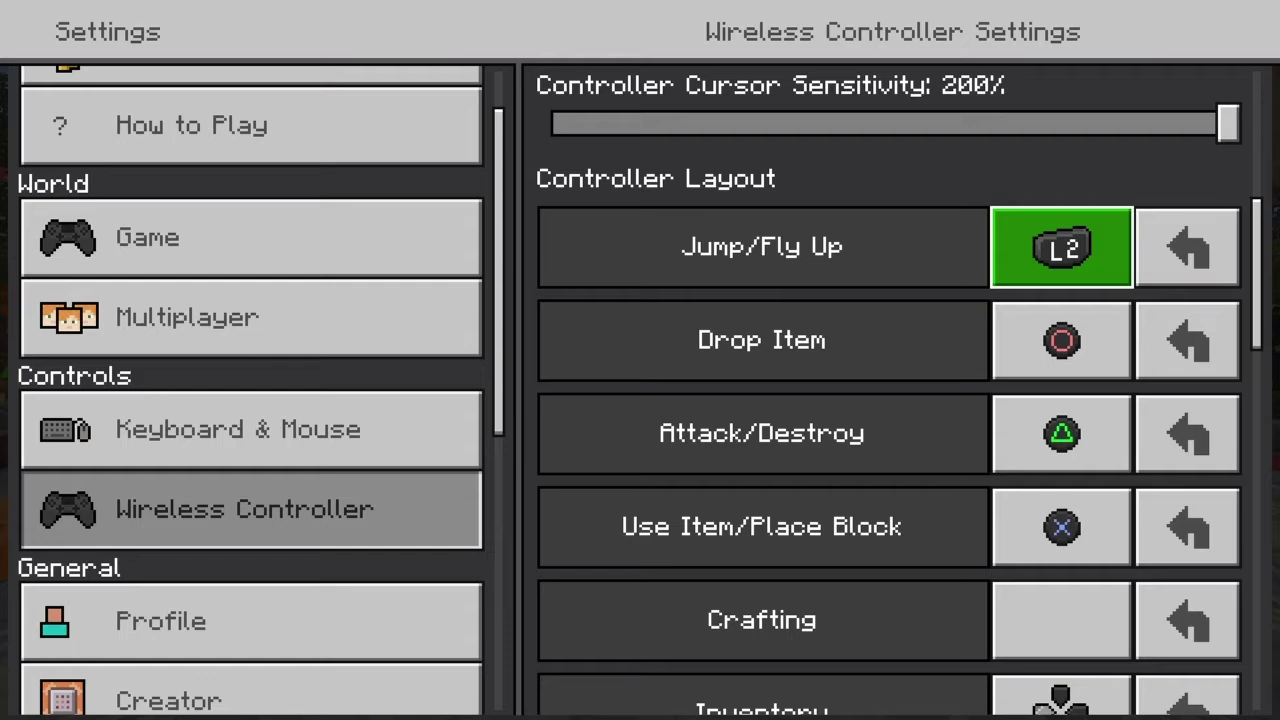
pyautogui.press('Down')
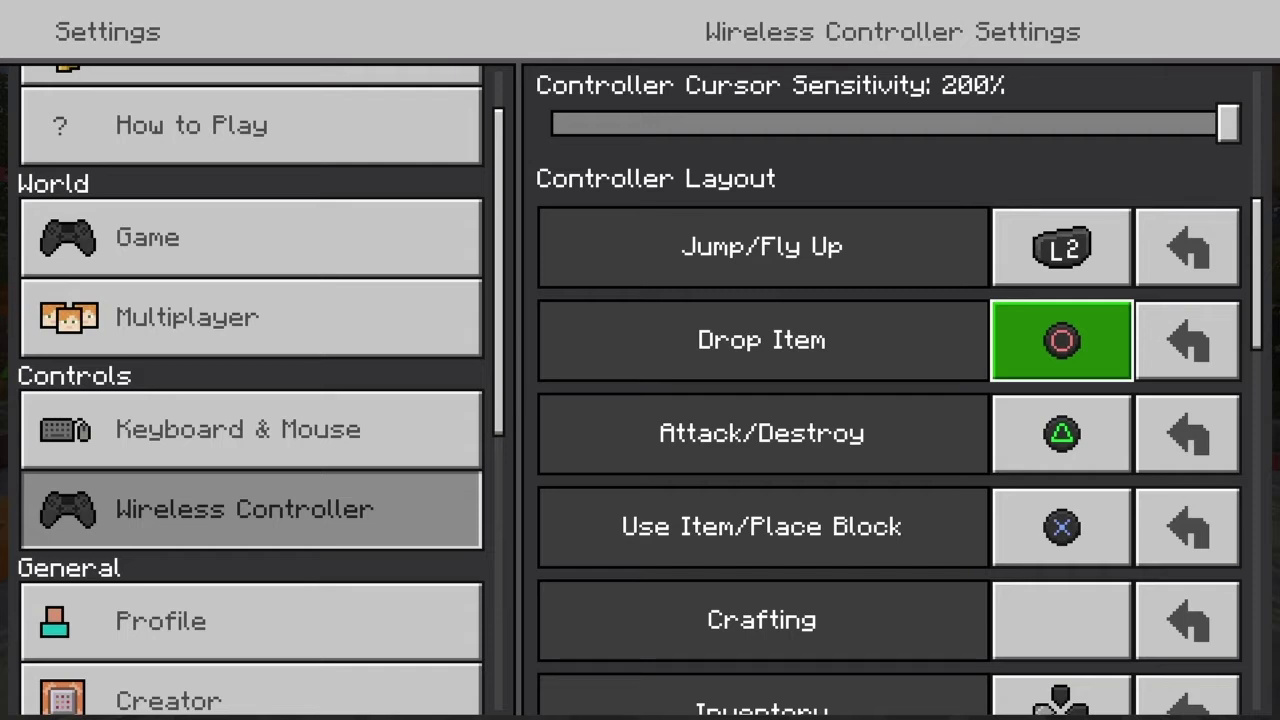
pyautogui.press('Down')
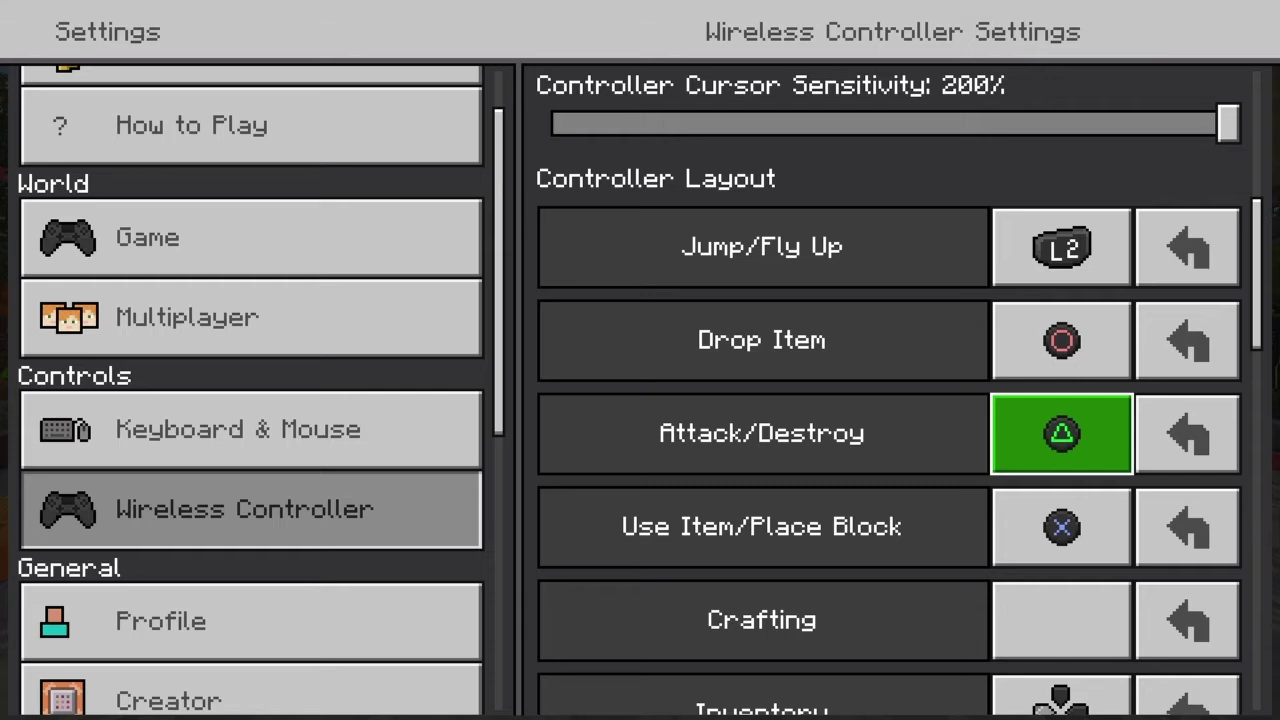
pyautogui.click(1061, 527)
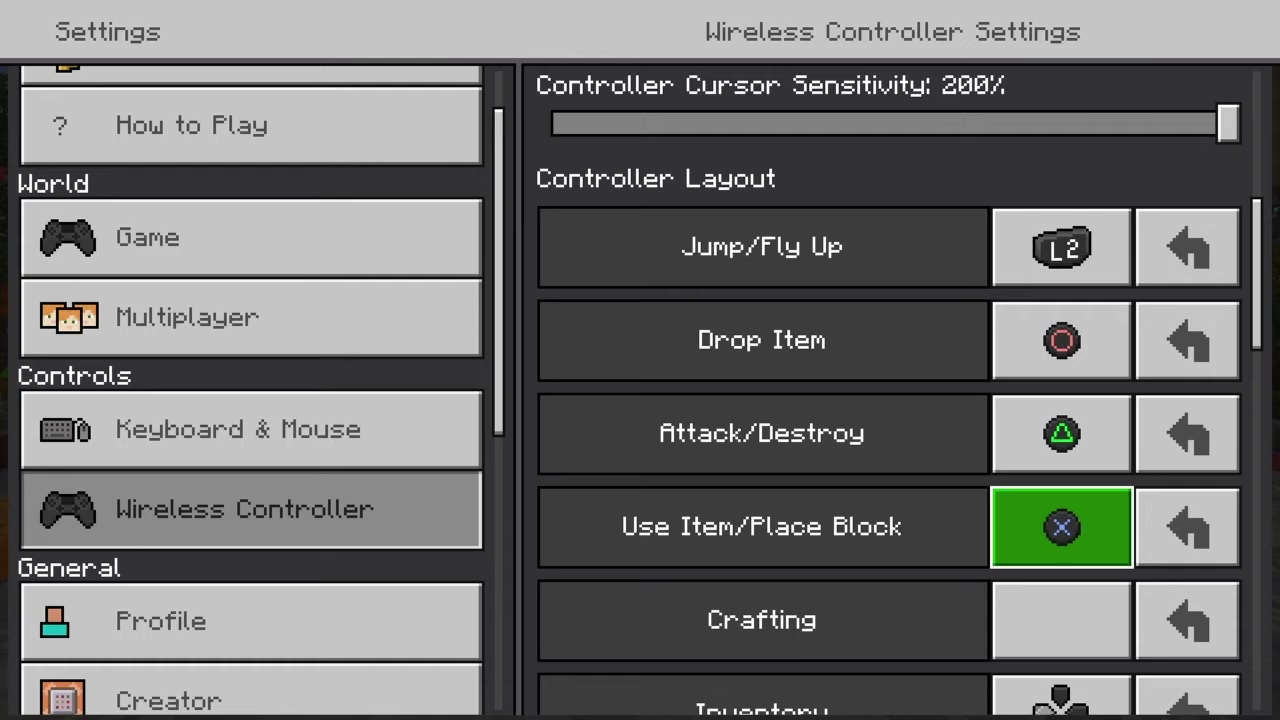
# Move down to the Cycle Item Left binding on L1, then back up to Inventory.
pyautogui.press('Down')
pyautogui.press('Down')
pyautogui.press('Down')
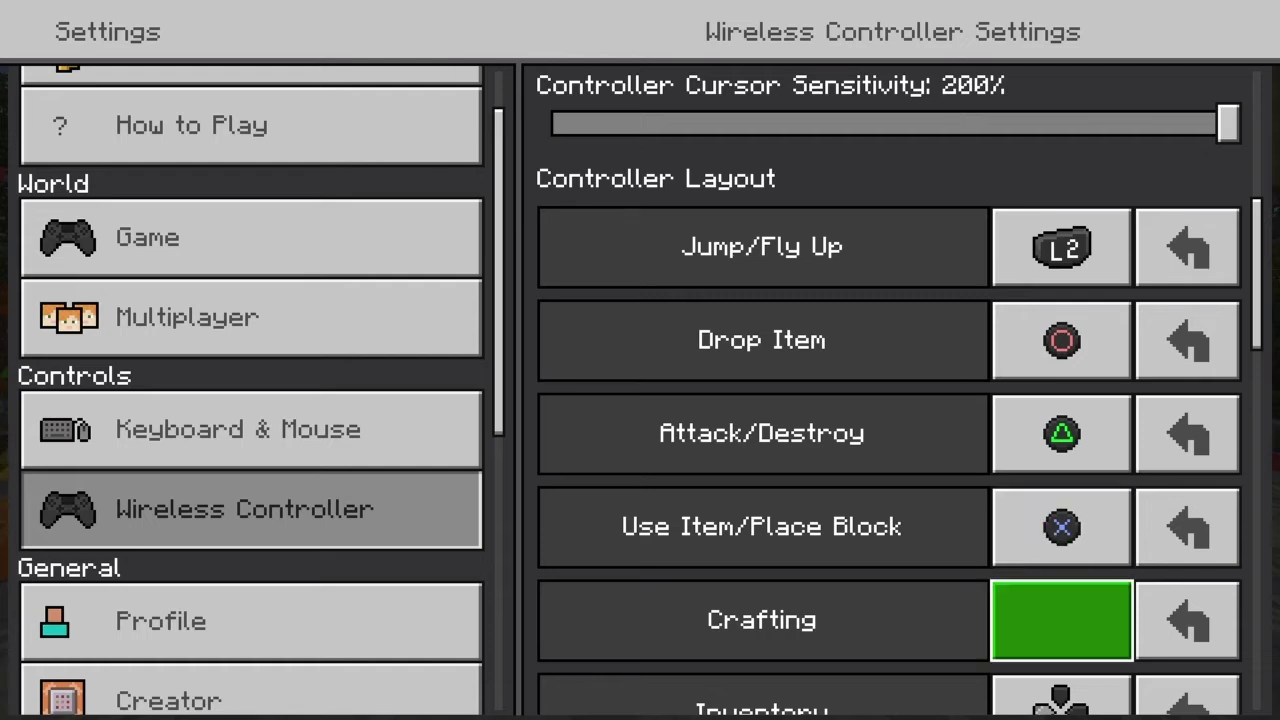
pyautogui.press('Up')
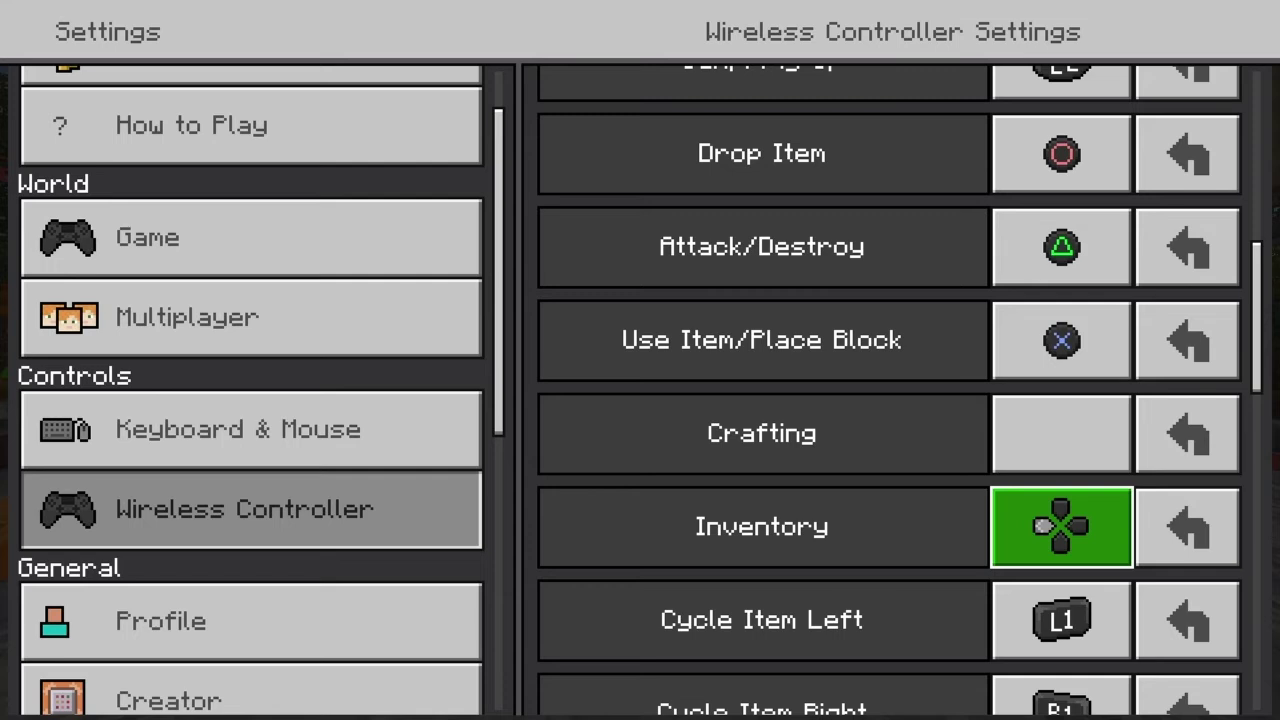
pyautogui.press('Down')
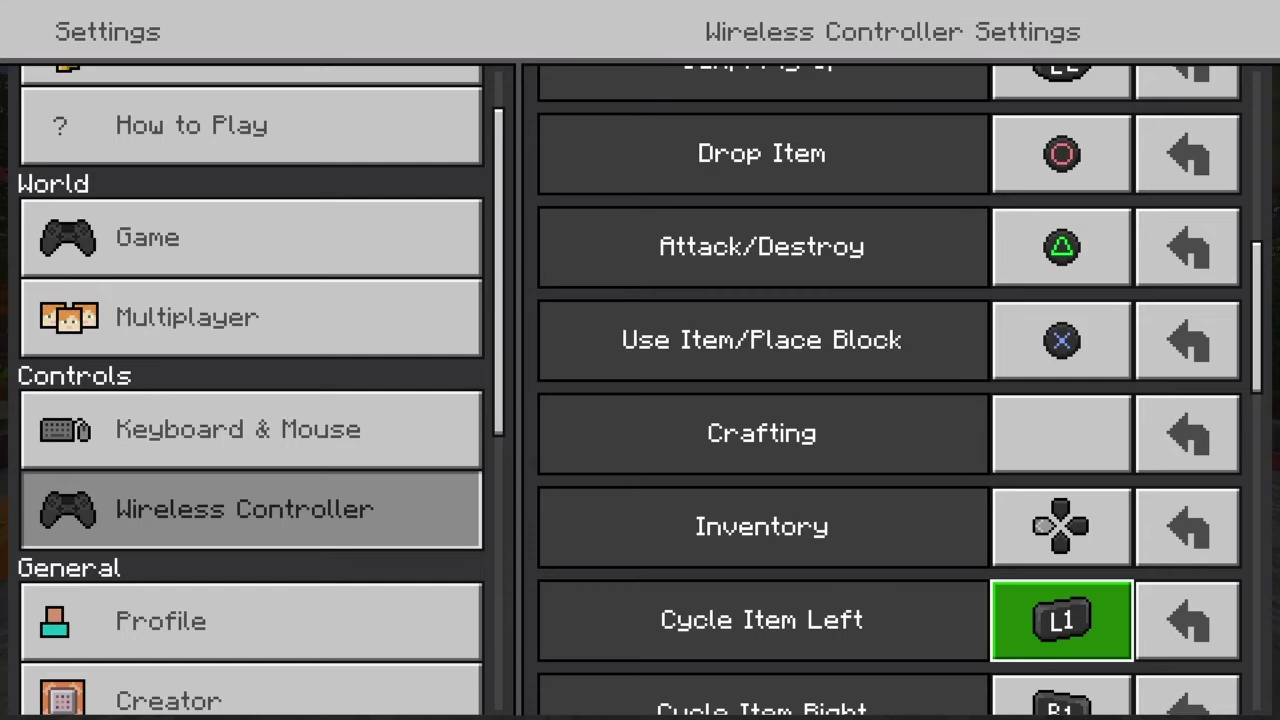
pyautogui.press('Up')
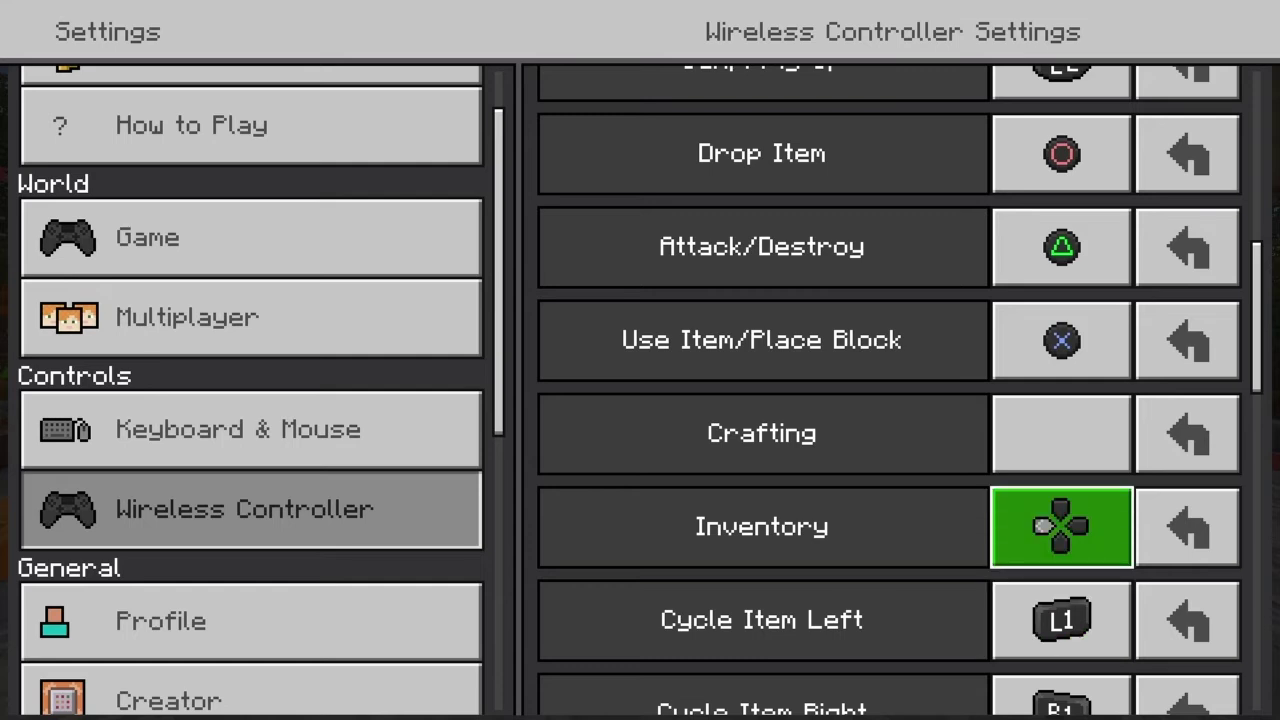
pyautogui.press('Down')
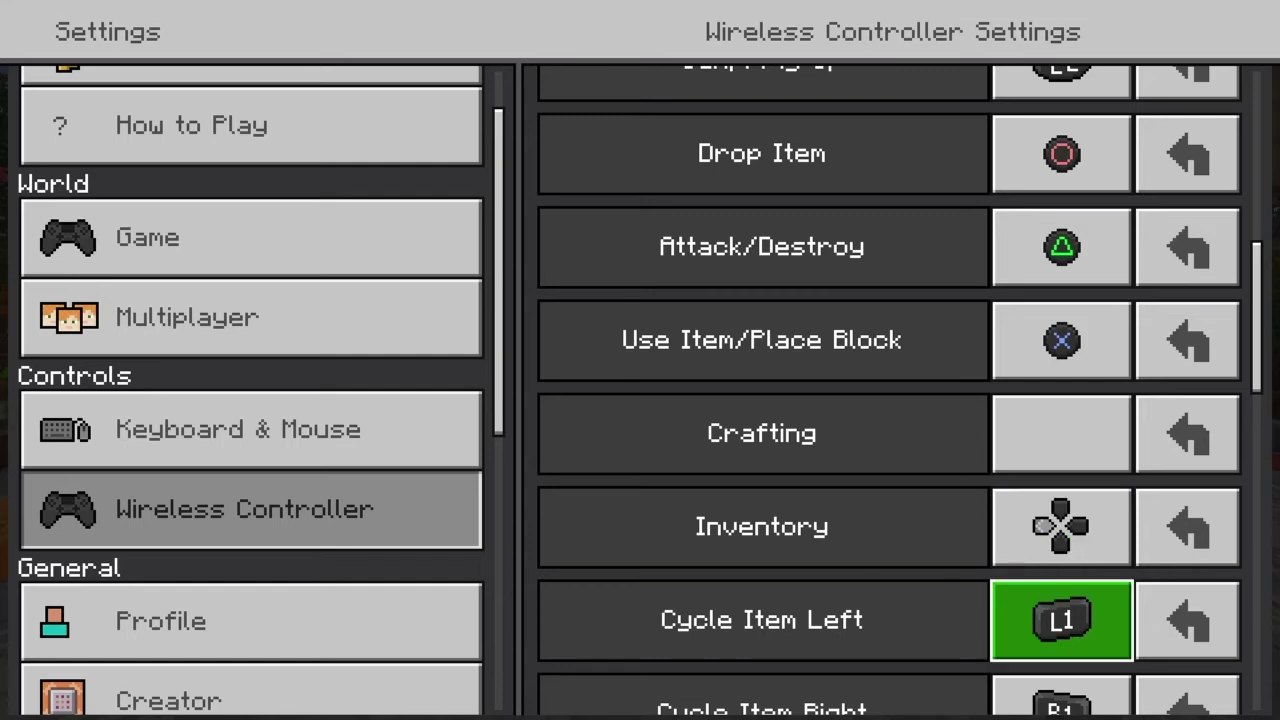
pyautogui.press('Down')
pyautogui.press('Up')
pyautogui.press('Down')
pyautogui.press('Up')
pyautogui.press('Down')
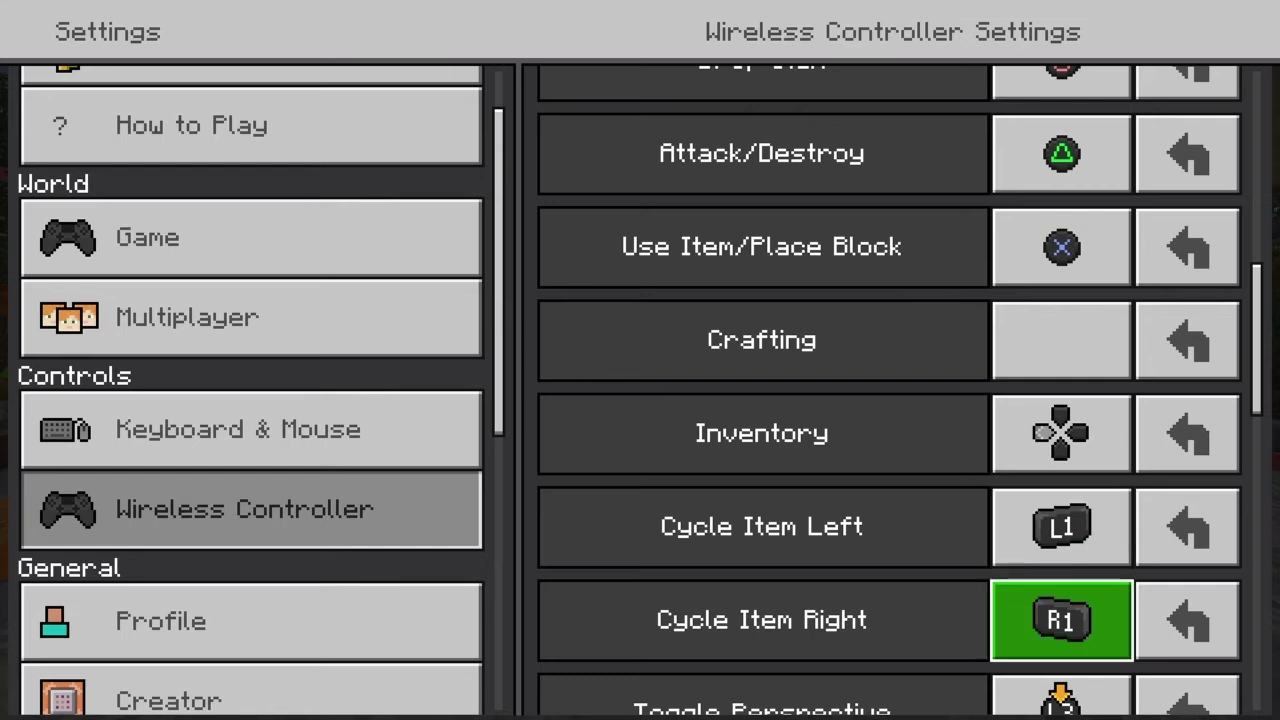
pyautogui.press('Up')
pyautogui.press('Down')
pyautogui.press('Up')
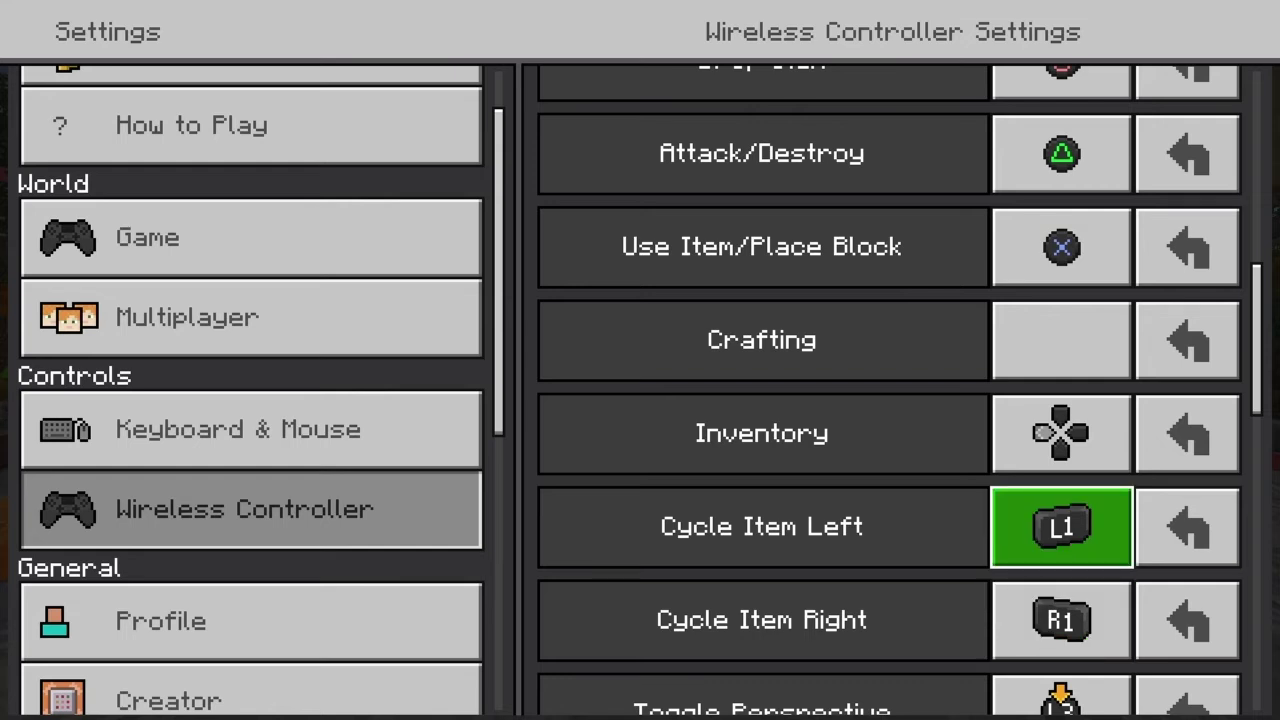
pyautogui.press('Down')
pyautogui.press('Up')
pyautogui.press('Down')
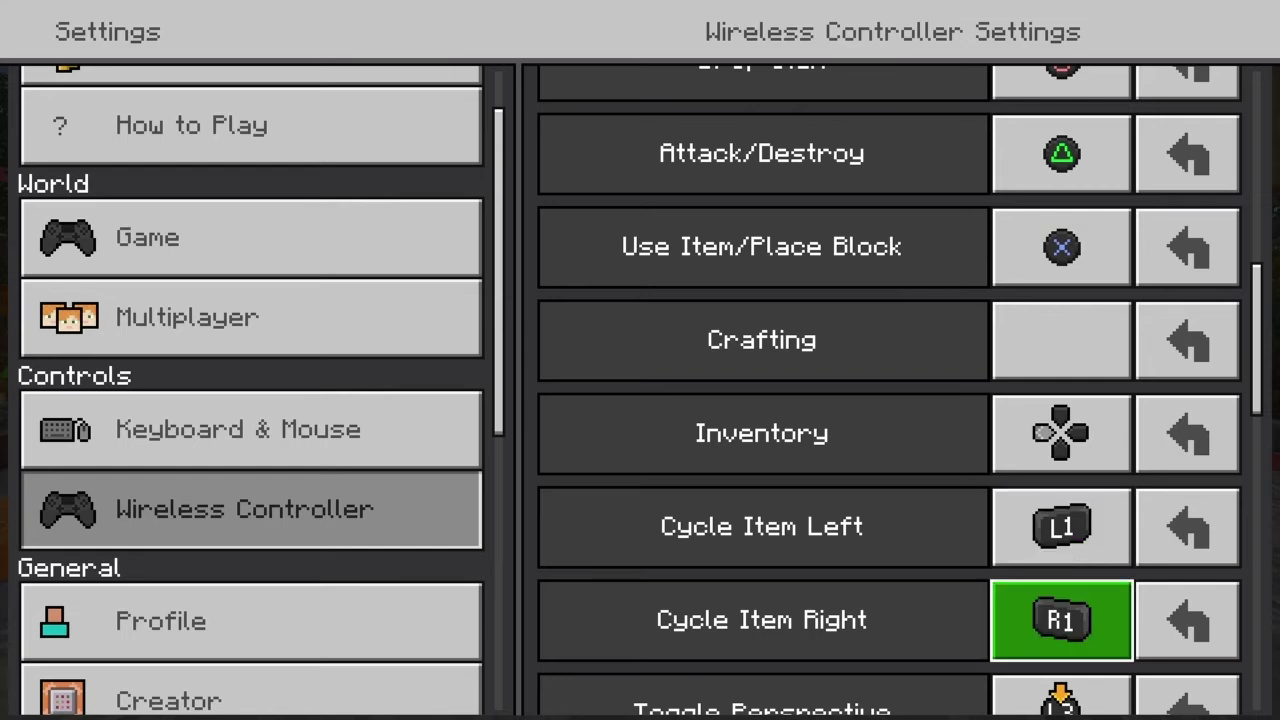
pyautogui.press('Down')
pyautogui.press('Down')
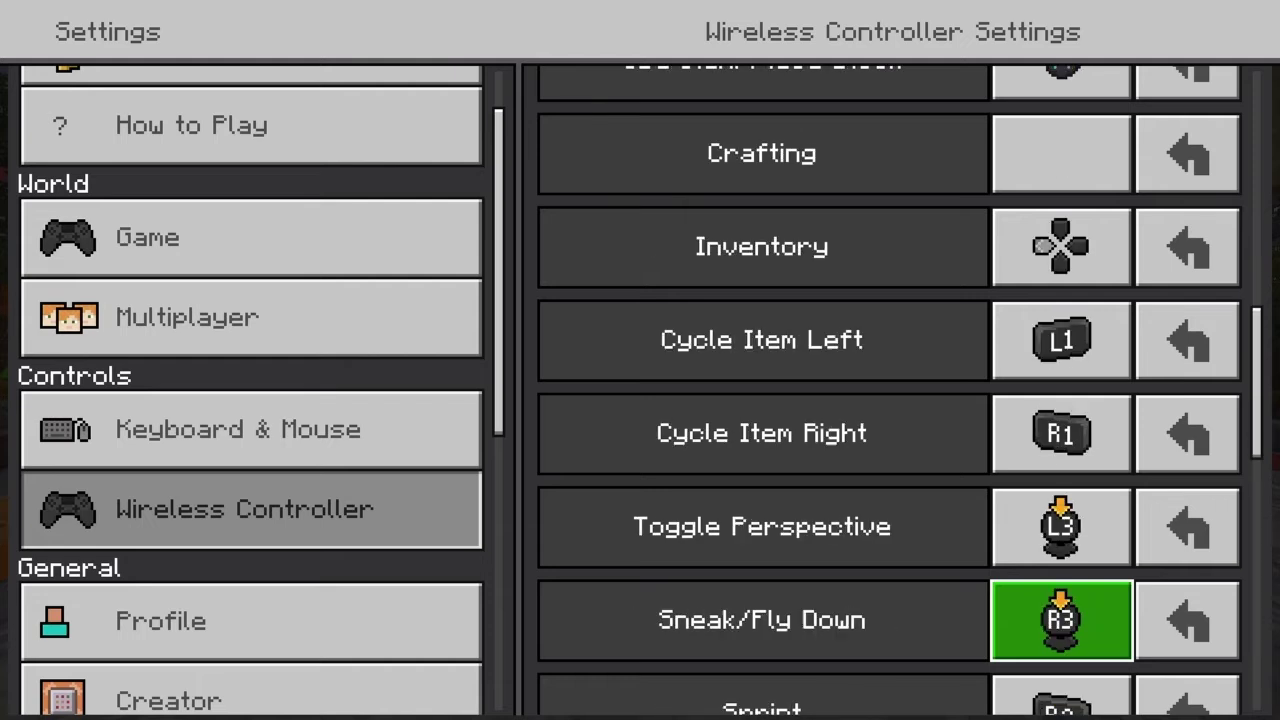
pyautogui.press('Up')
pyautogui.press('Down')
pyautogui.press('Down')
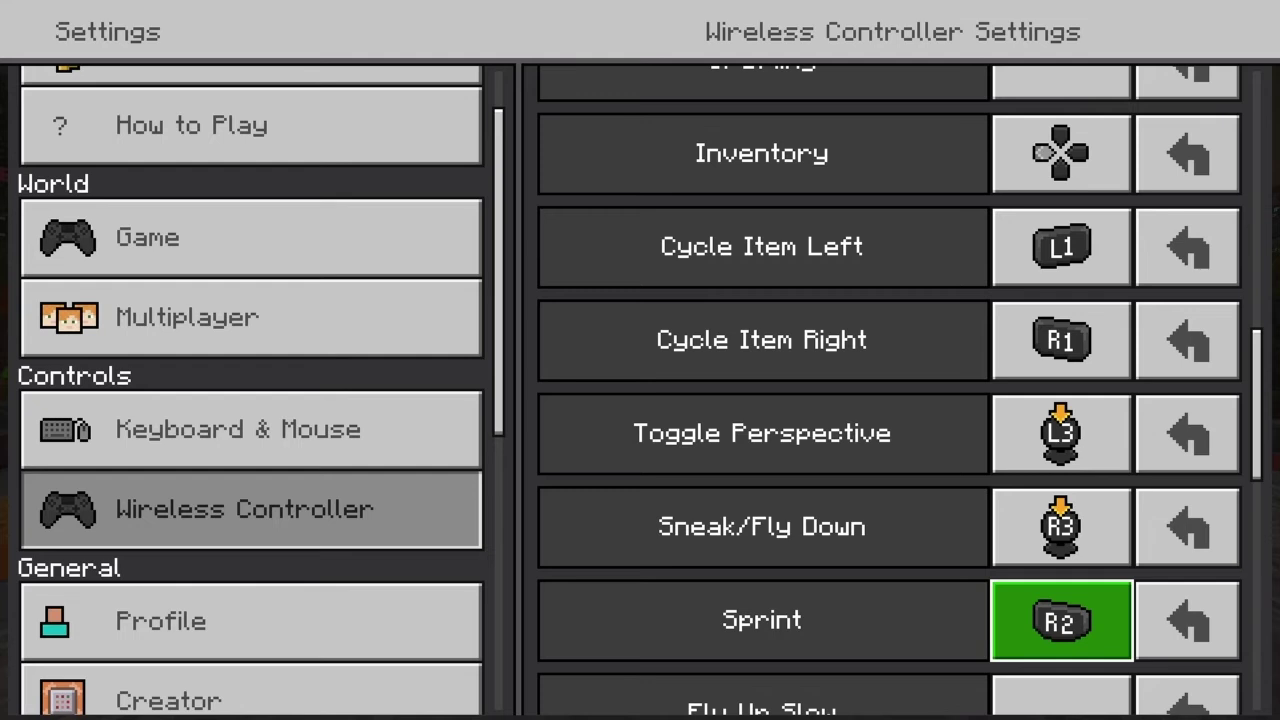
pyautogui.press('Up')
pyautogui.press('Up')
pyautogui.press('Down')
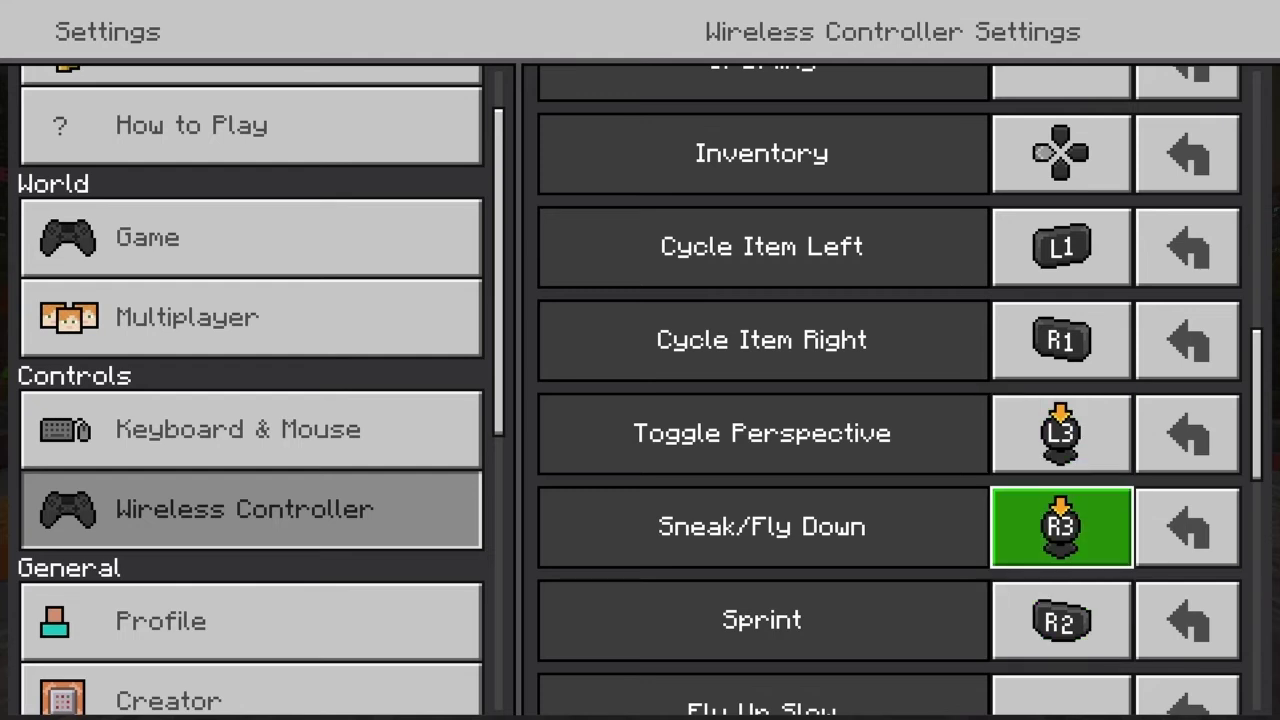
pyautogui.press('Up')
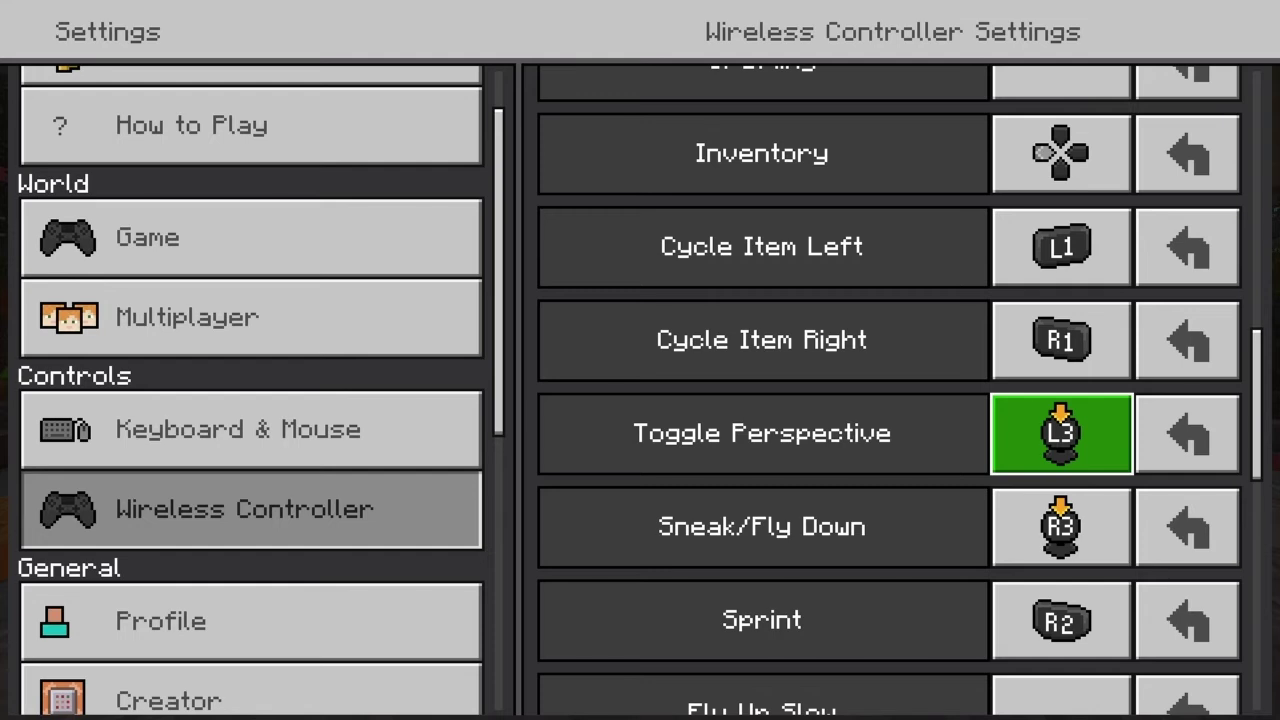
pyautogui.press('Down')
pyautogui.press('Down')
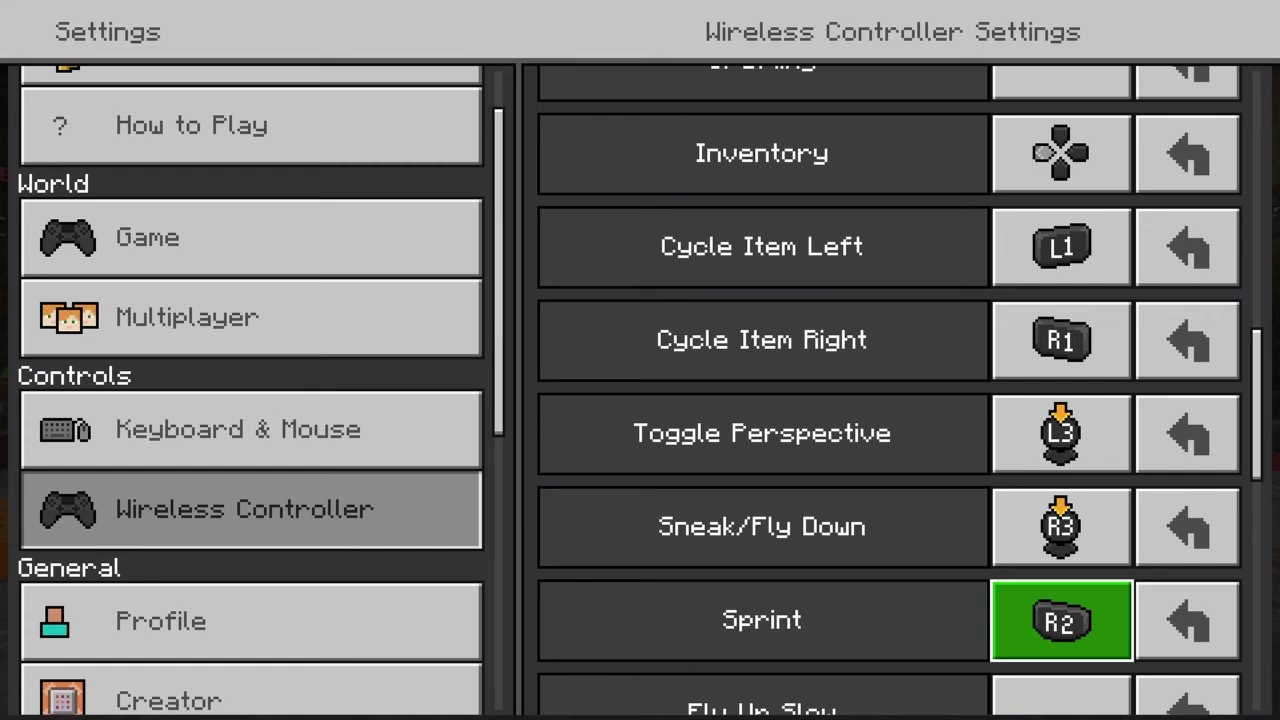
pyautogui.press('Down')
pyautogui.press('Down')
pyautogui.press('Down')
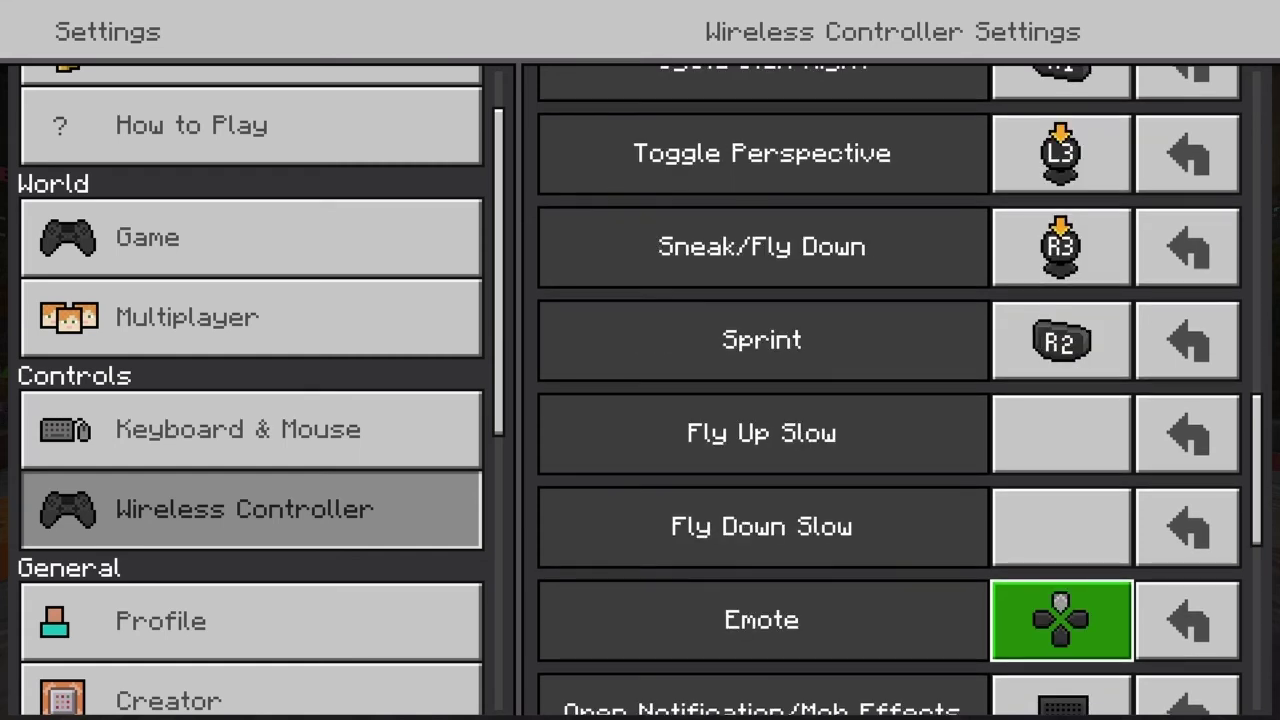
pyautogui.press('Up')
pyautogui.press('Up')
pyautogui.press('Down')
pyautogui.press('Down')
pyautogui.press('Down')
pyautogui.press('Up')
pyautogui.press('Down')
pyautogui.press('Down')
pyautogui.press('Down')
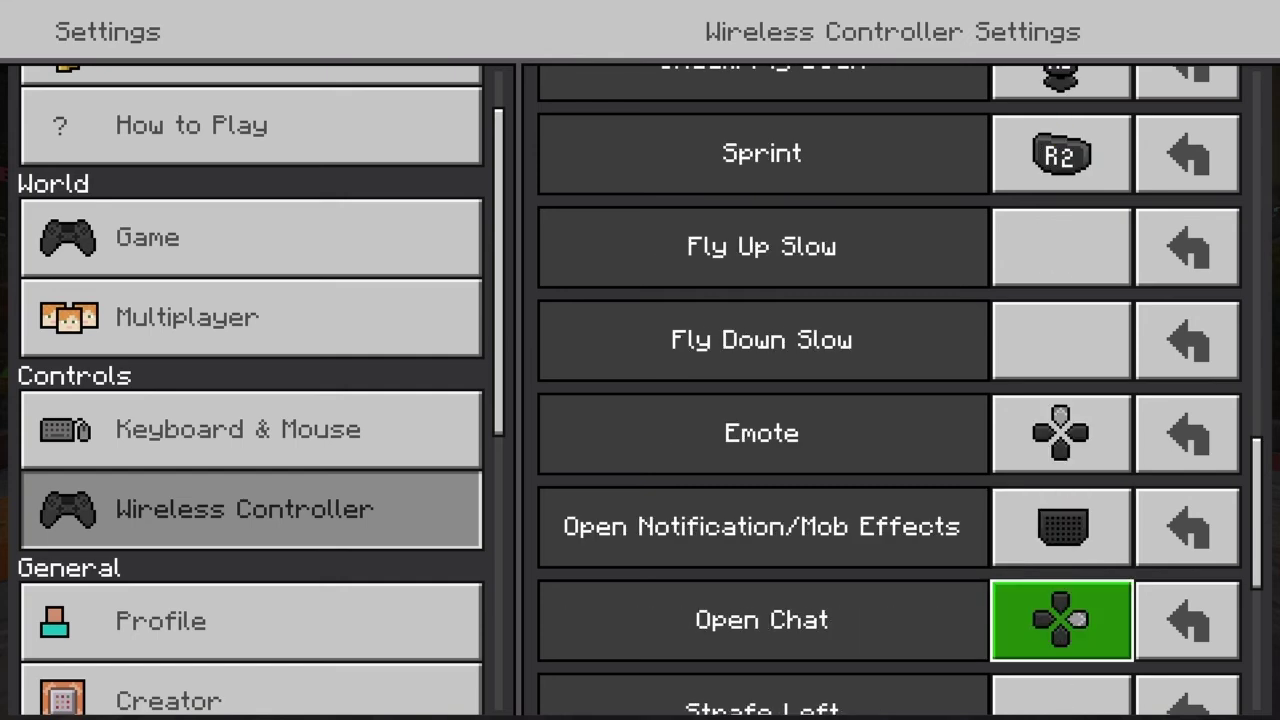
pyautogui.press('Up')
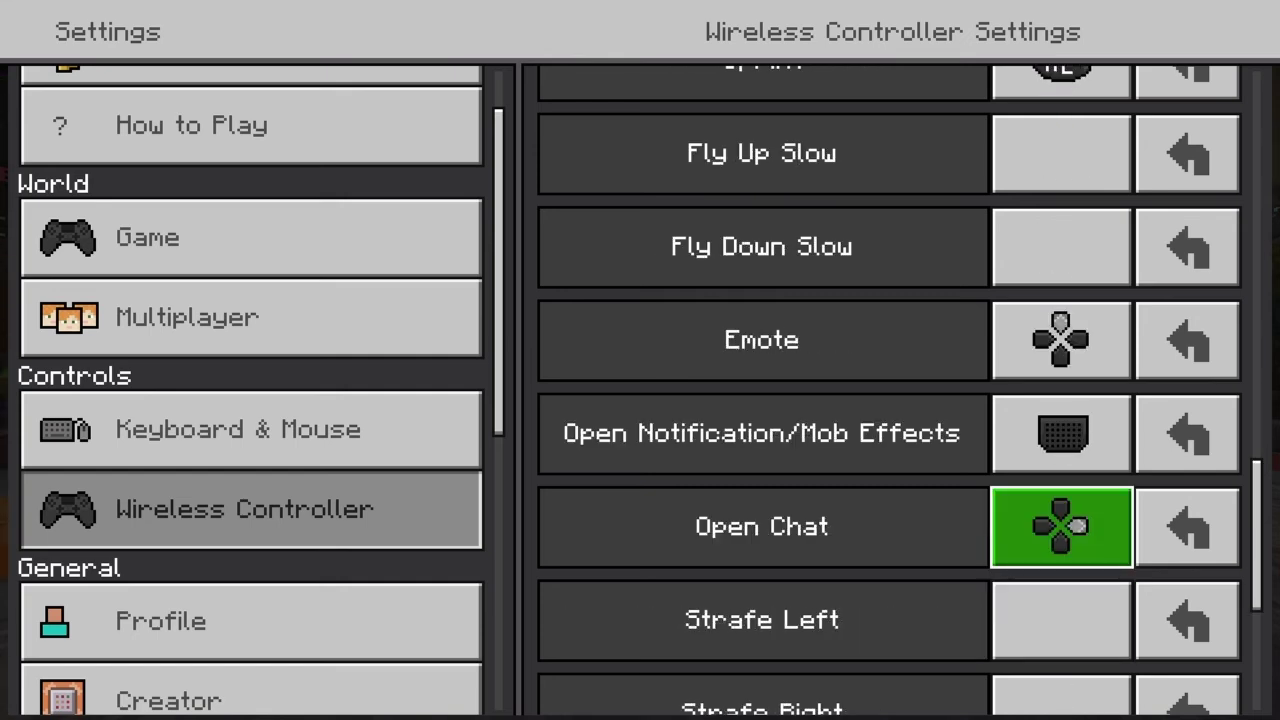
pyautogui.press('Down')
pyautogui.press('Up')
pyautogui.press('Down')
pyautogui.press('Up')
pyautogui.press('Down')
pyautogui.press('Down')
pyautogui.press('Down')
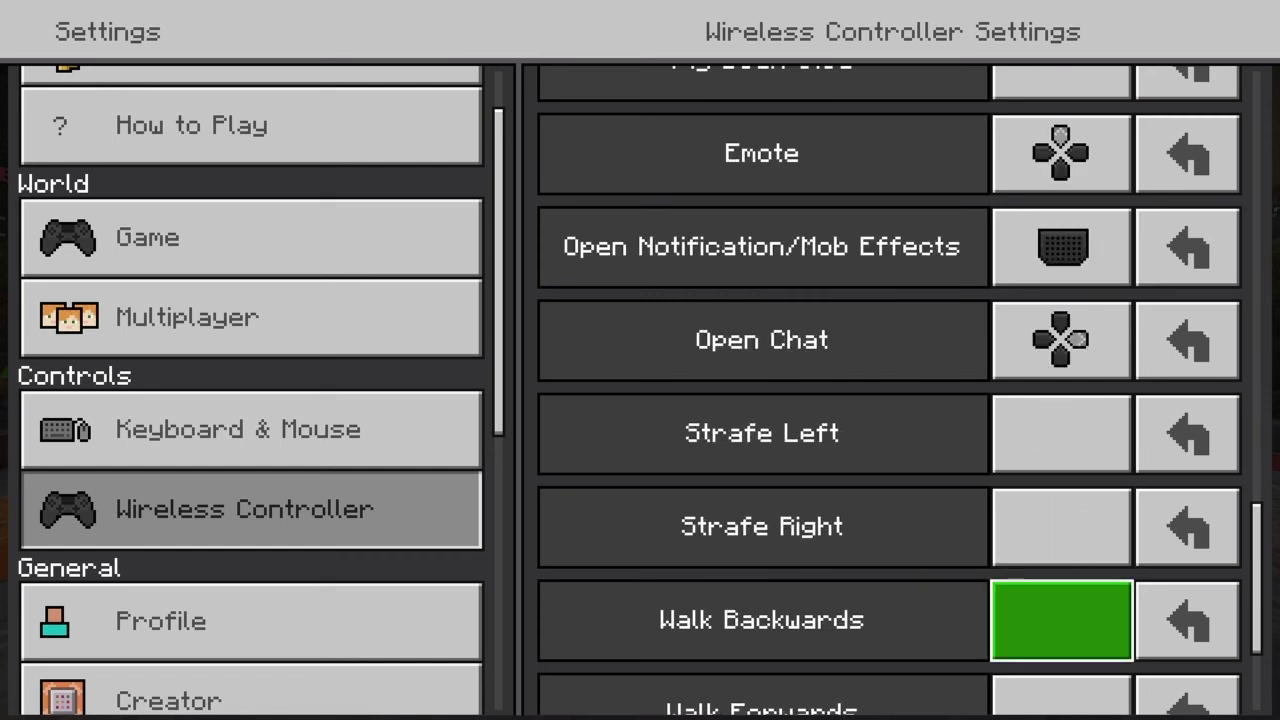
pyautogui.press('Down')
pyautogui.press('Down')
pyautogui.press('Up')
pyautogui.press('Down')
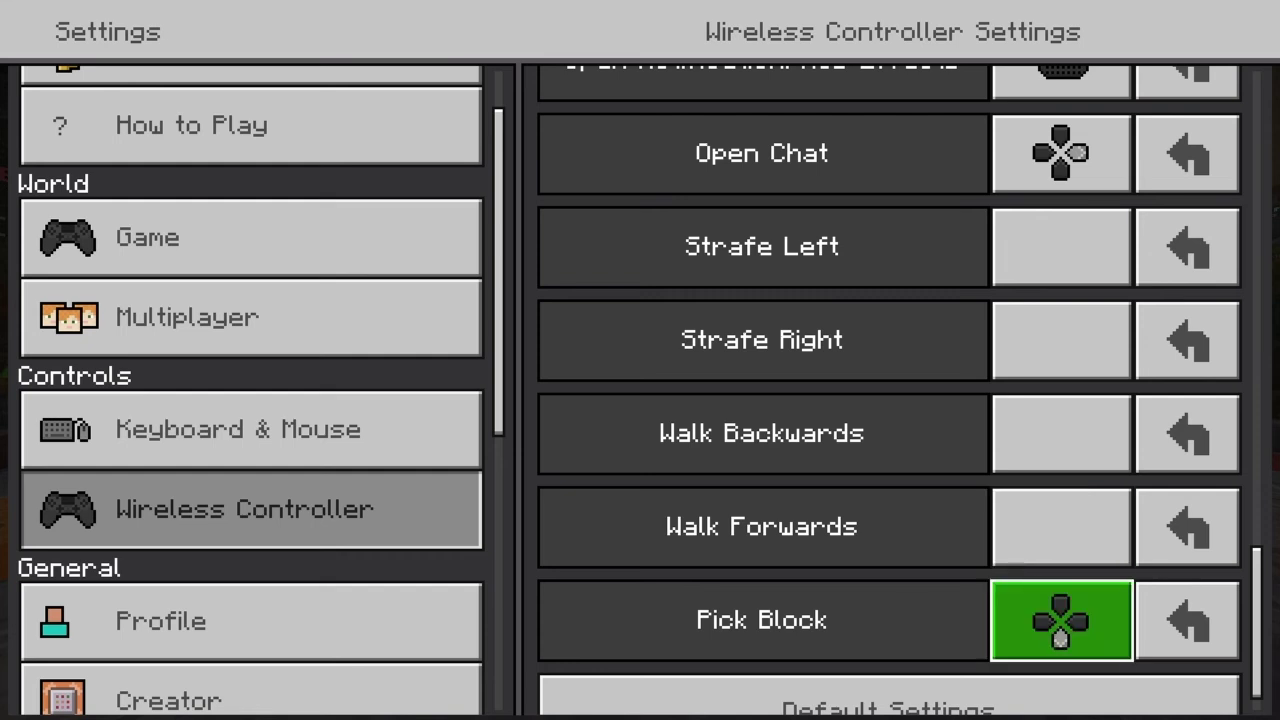
pyautogui.press('Down')
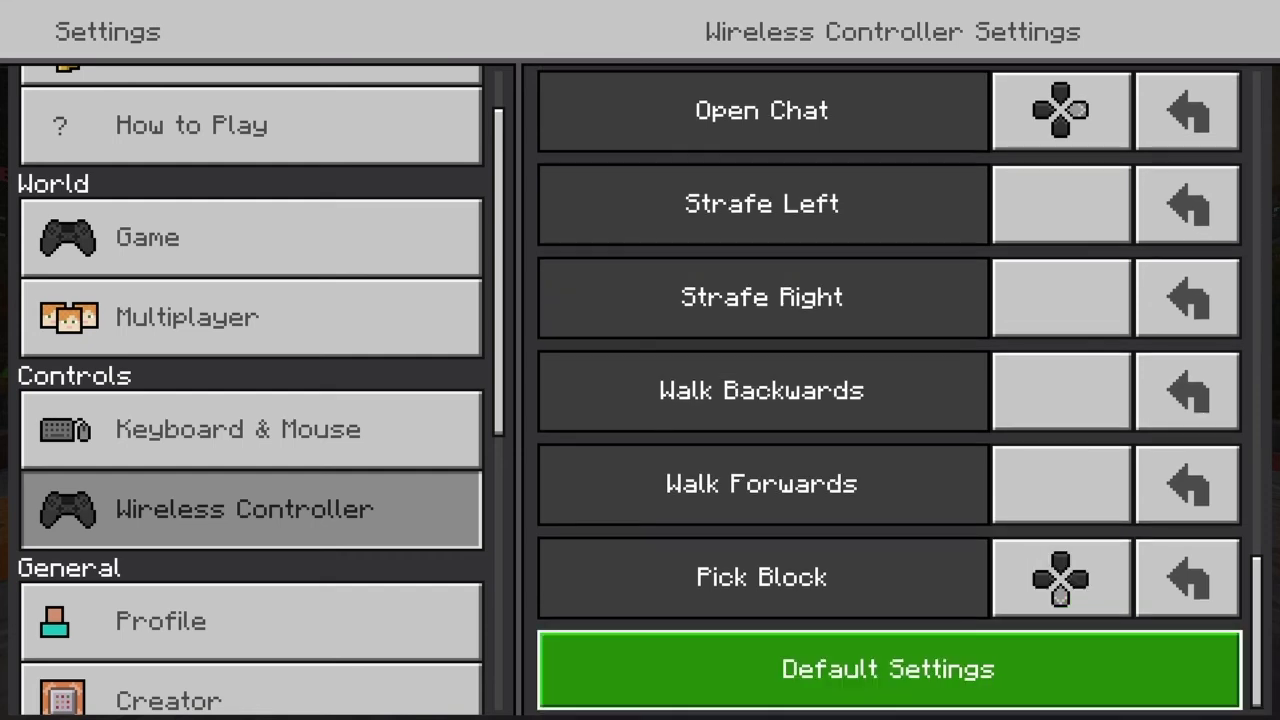
pyautogui.press('Up')
pyautogui.press('Up')
pyautogui.press('Up')
pyautogui.press('Down')
pyautogui.press('Down')
pyautogui.press('Down')
# Step through the Settings categories down to Audio, then leave Settings to resume the game.
pyautogui.click(250, 509)
pyautogui.press('Down')
pyautogui.press('Down')
pyautogui.press('Down')
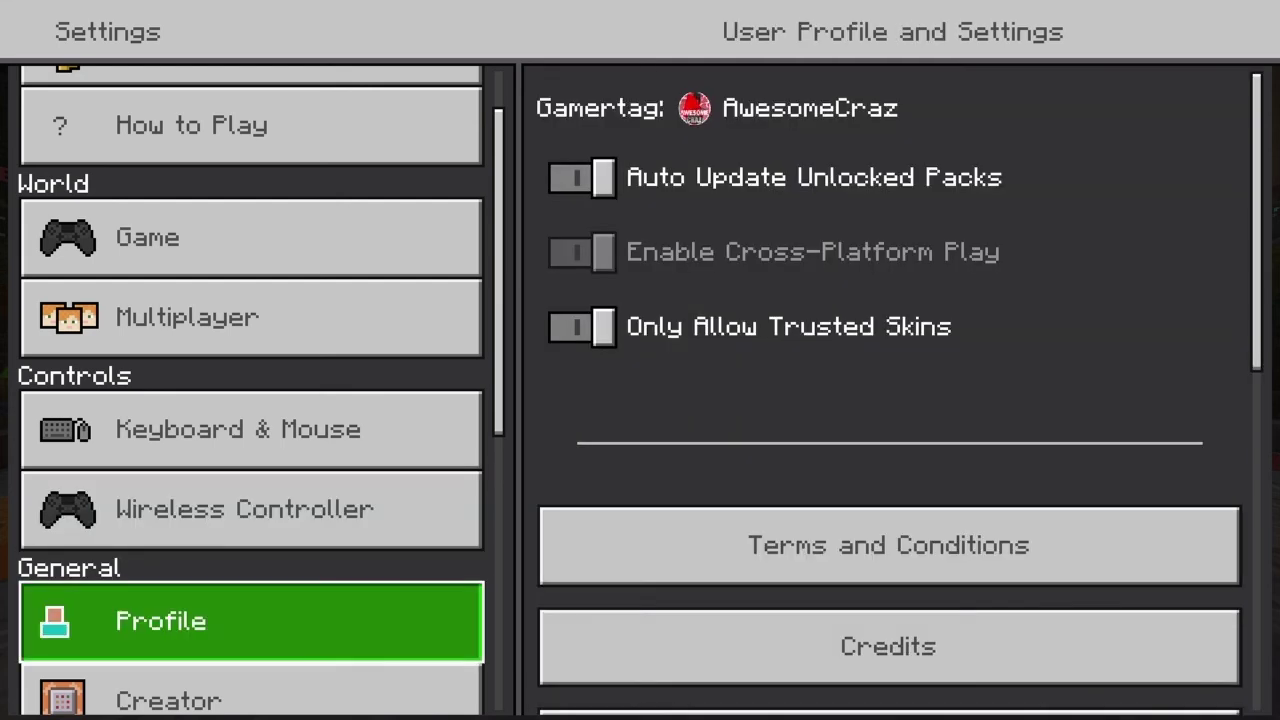
pyautogui.press('Right')
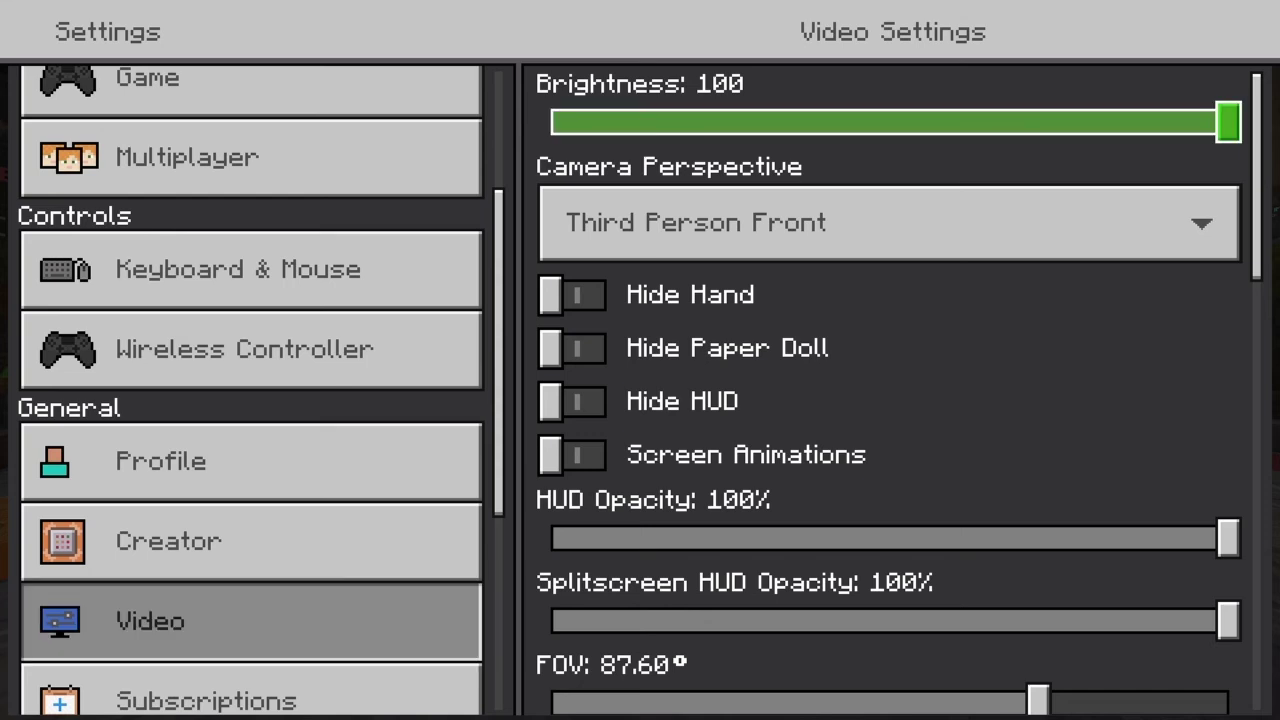
pyautogui.press('Left')
pyautogui.press('Down')
pyautogui.press('Down')
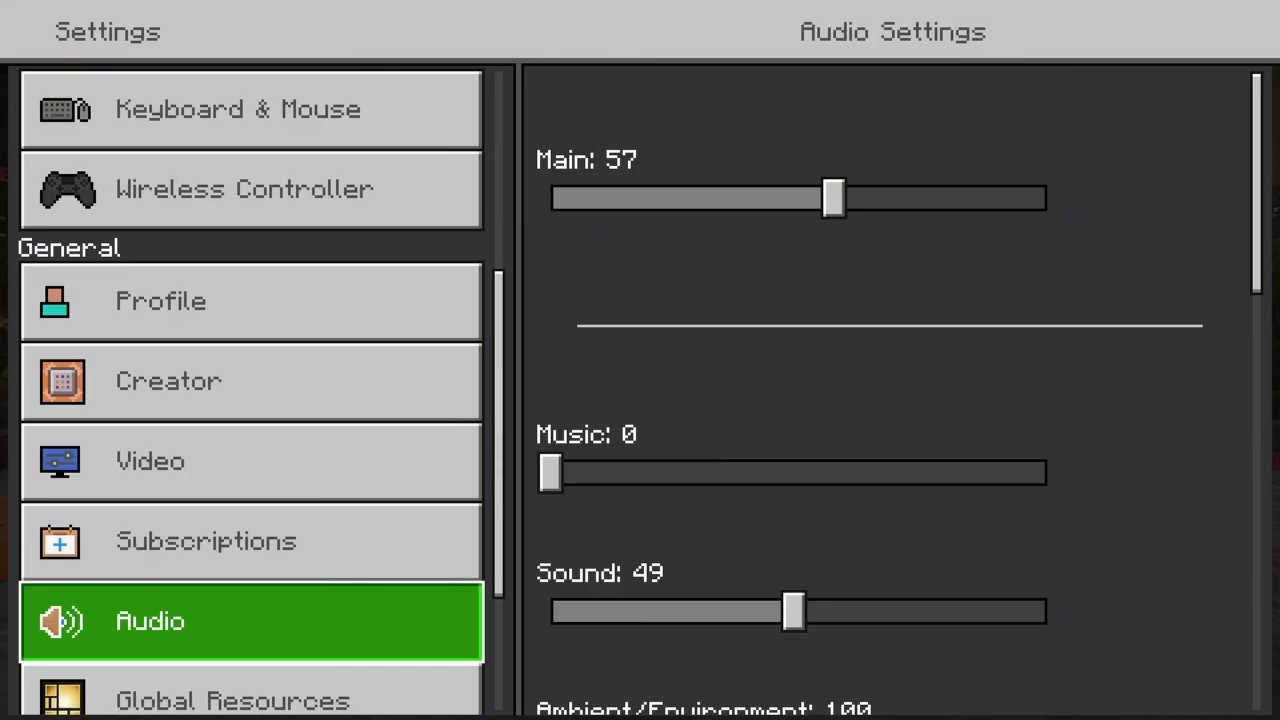
pyautogui.press('Down')
pyautogui.press('Down')
pyautogui.press('Escape')
pyautogui.press('Escape')
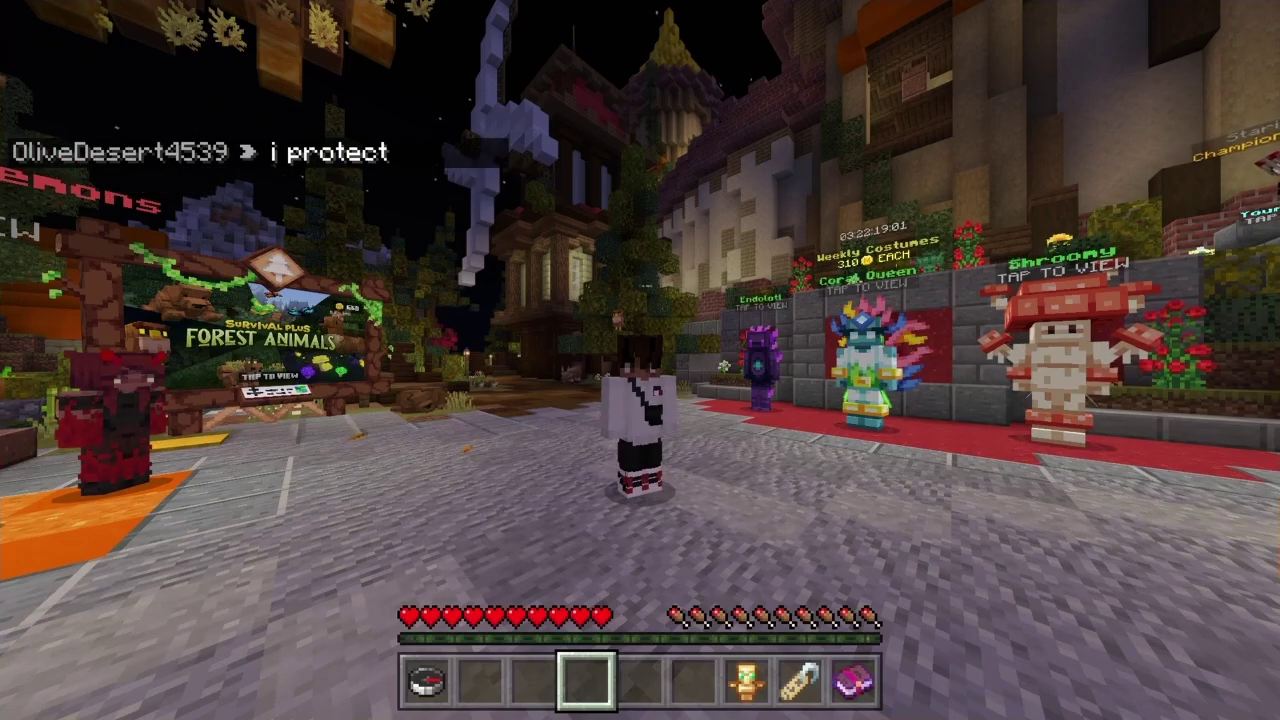
# Walk past the costume displays and quest stand, through the garden and up the stairs back to the street.
pyautogui.press('w')
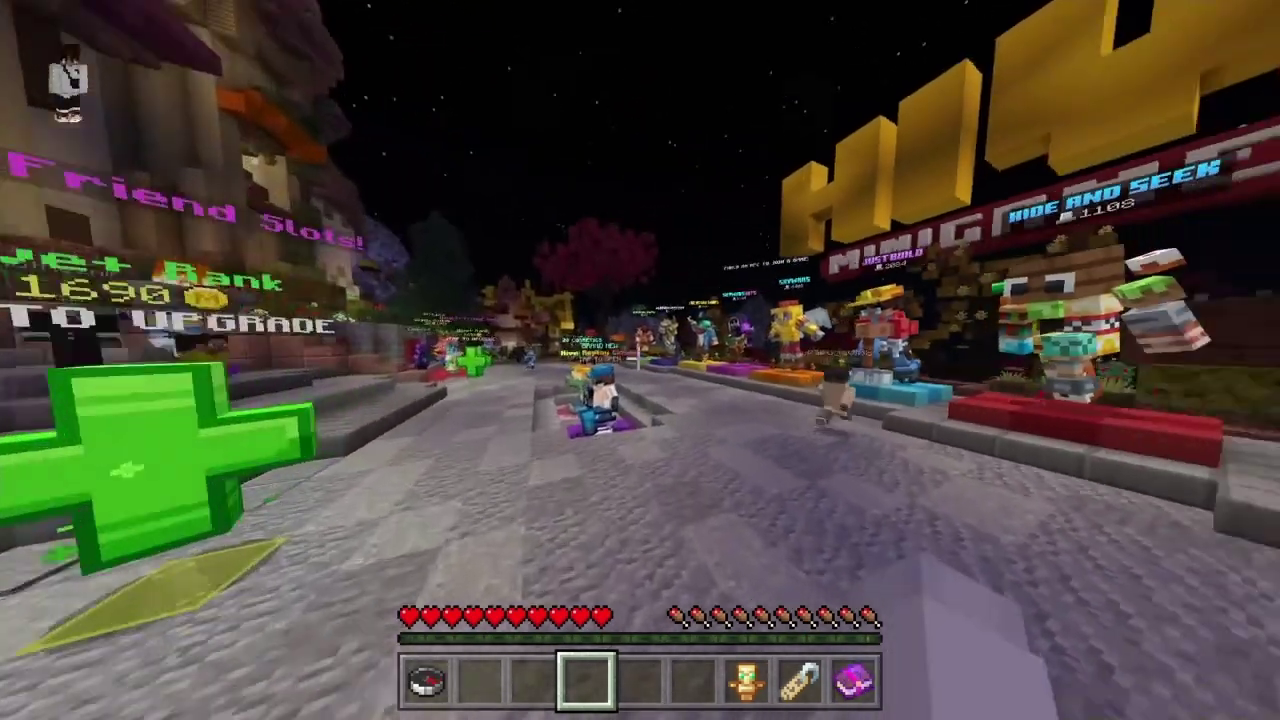
pyautogui.press('w')
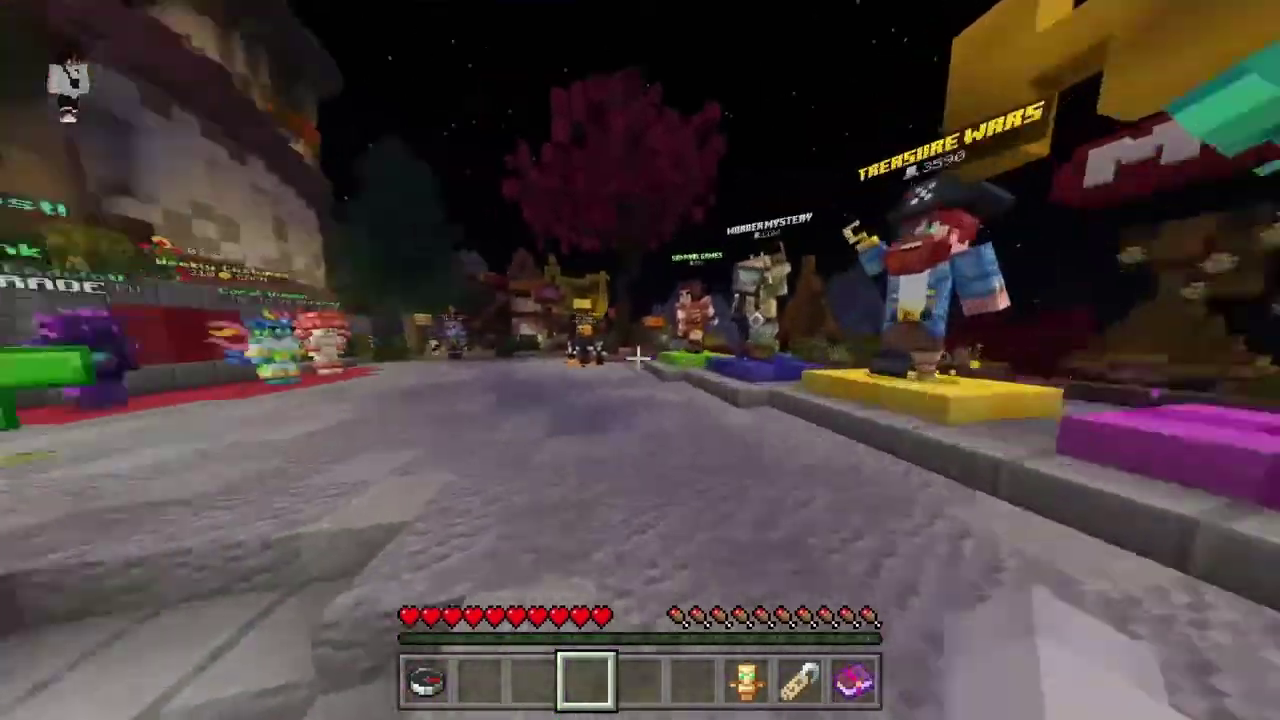
pyautogui.press('w')
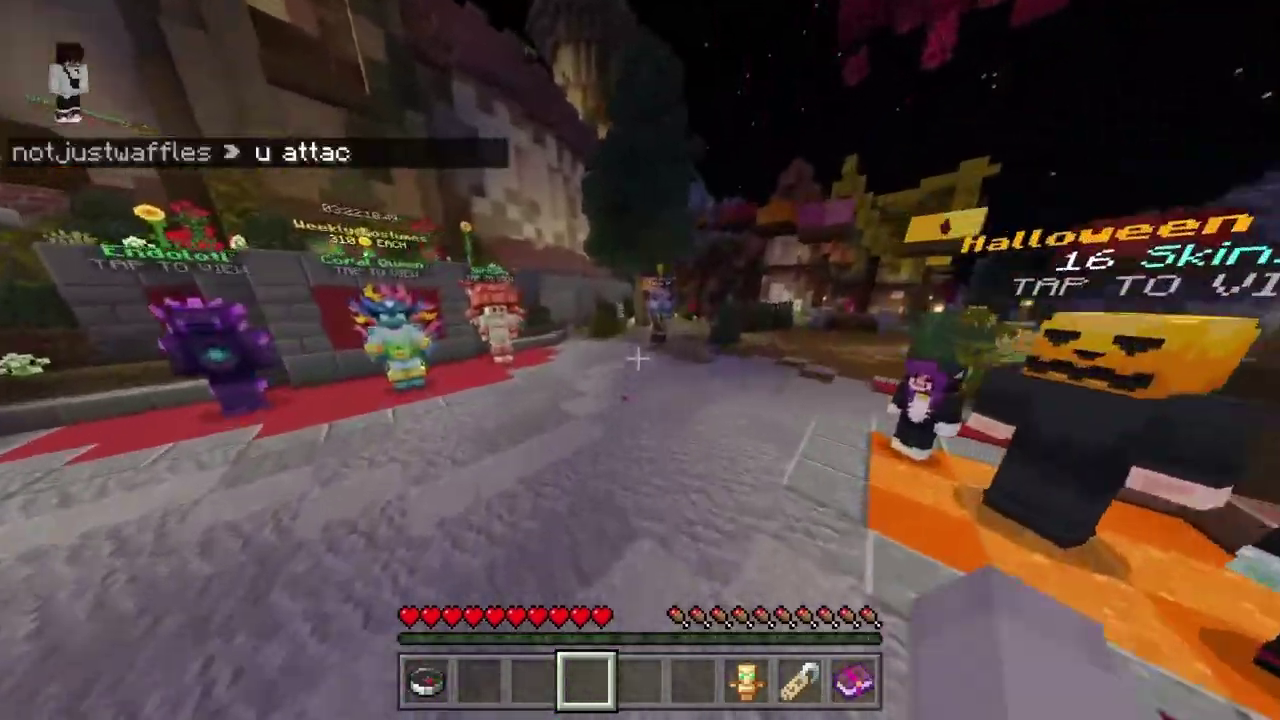
pyautogui.press('w')
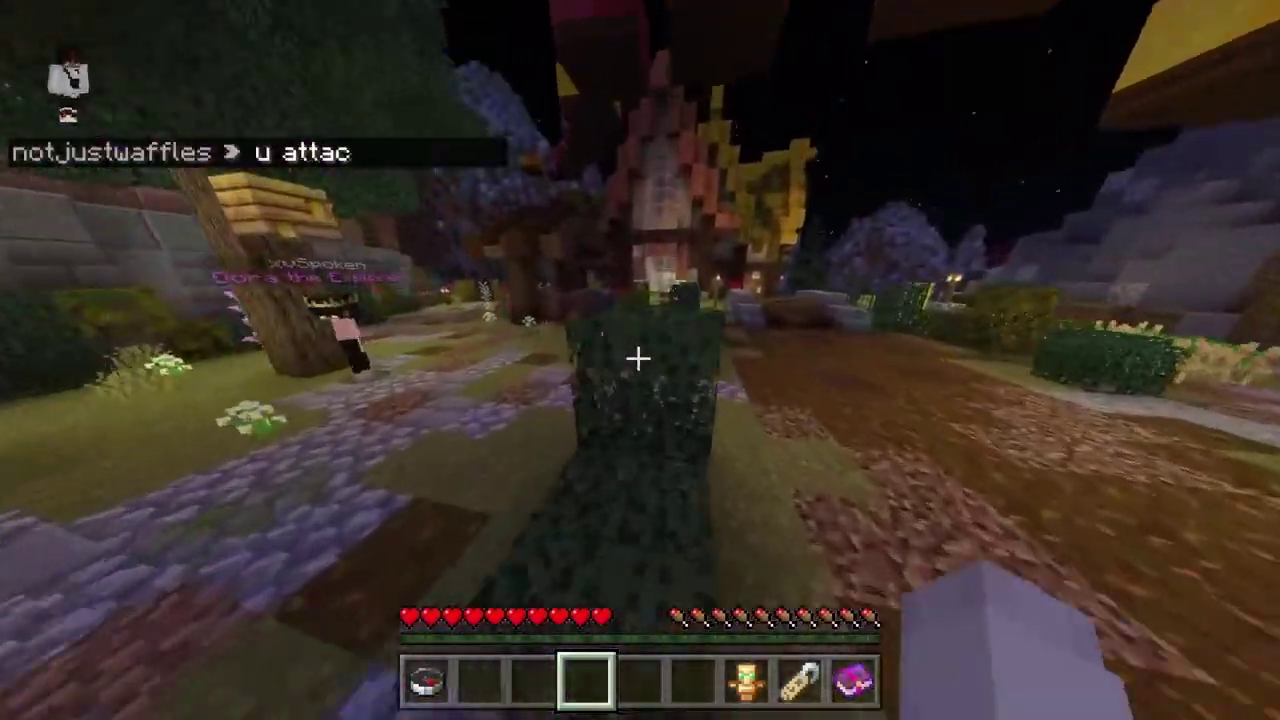
pyautogui.press('w')
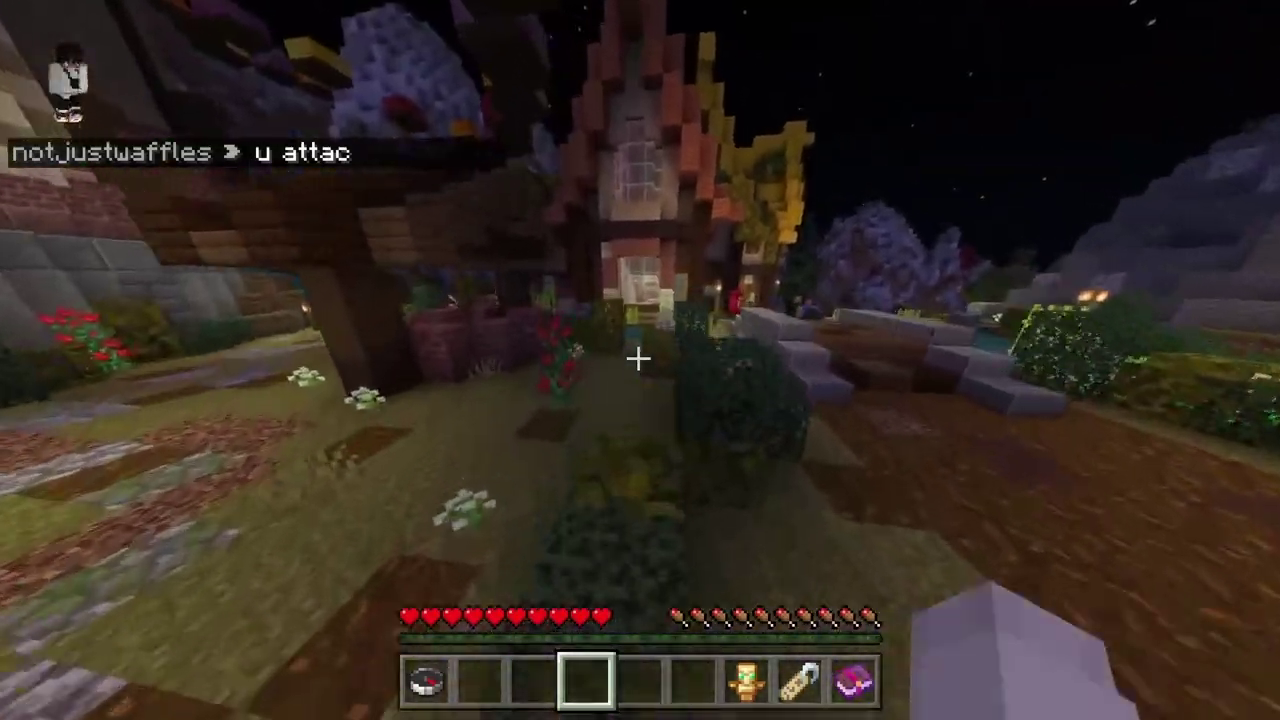
pyautogui.press('w')
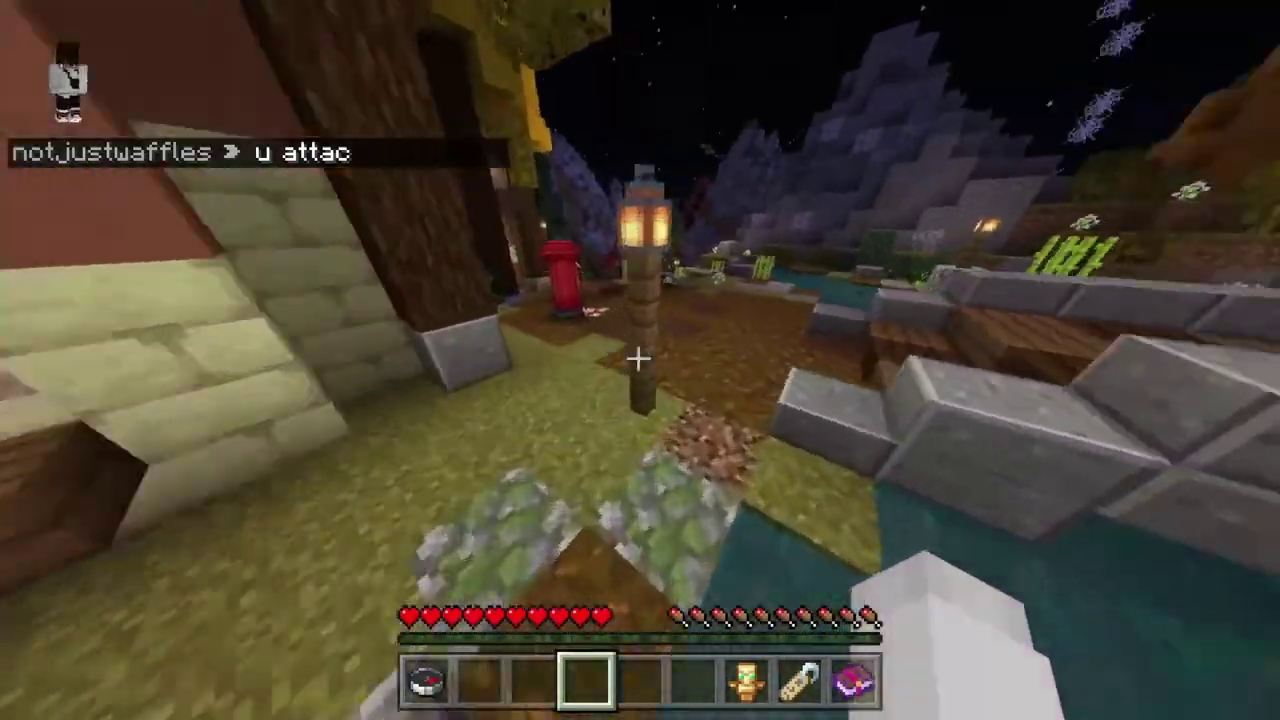
pyautogui.press('w')
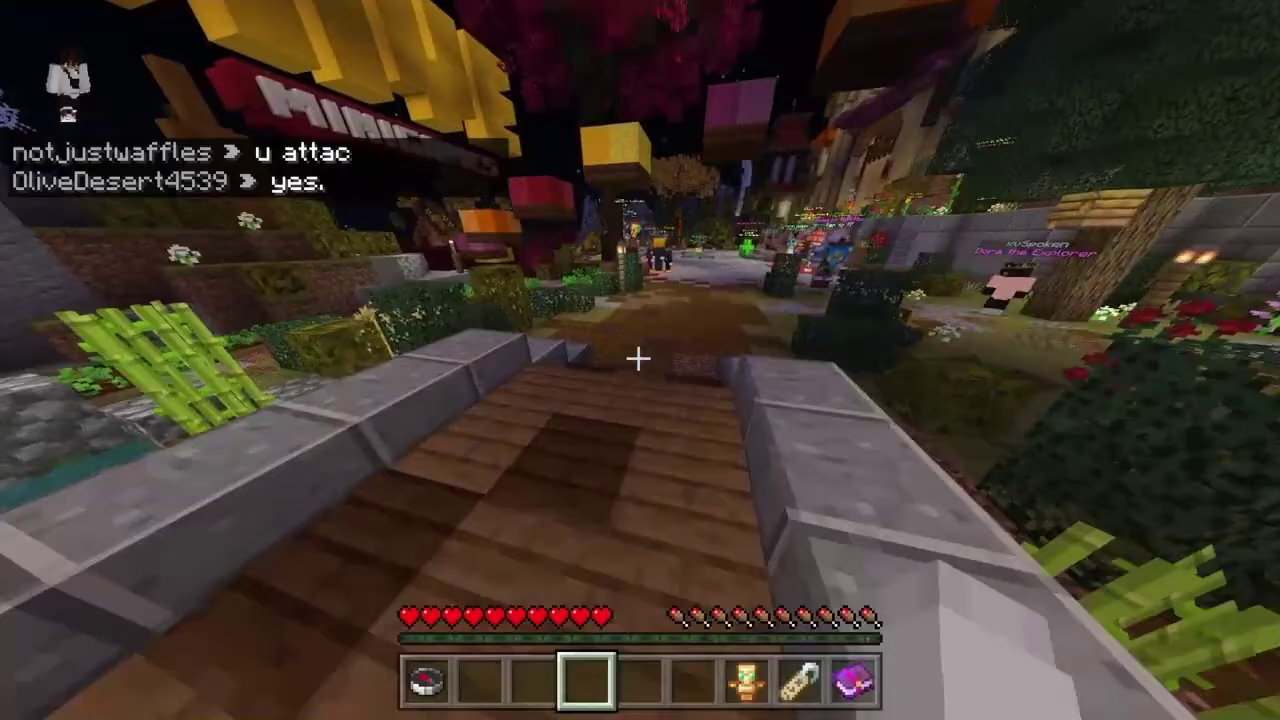
pyautogui.press('w')
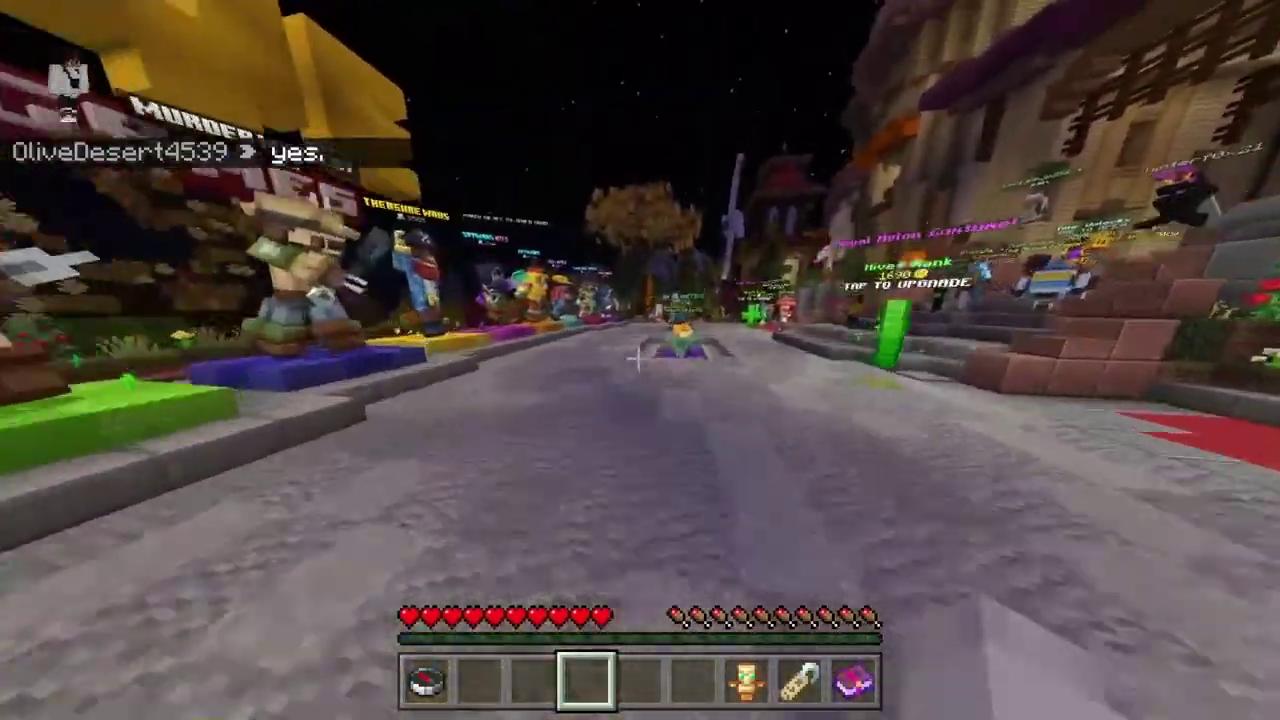
# Sprint along the lobby street and across the plaza to face the Hive Minigames statues.
pyautogui.press('w')
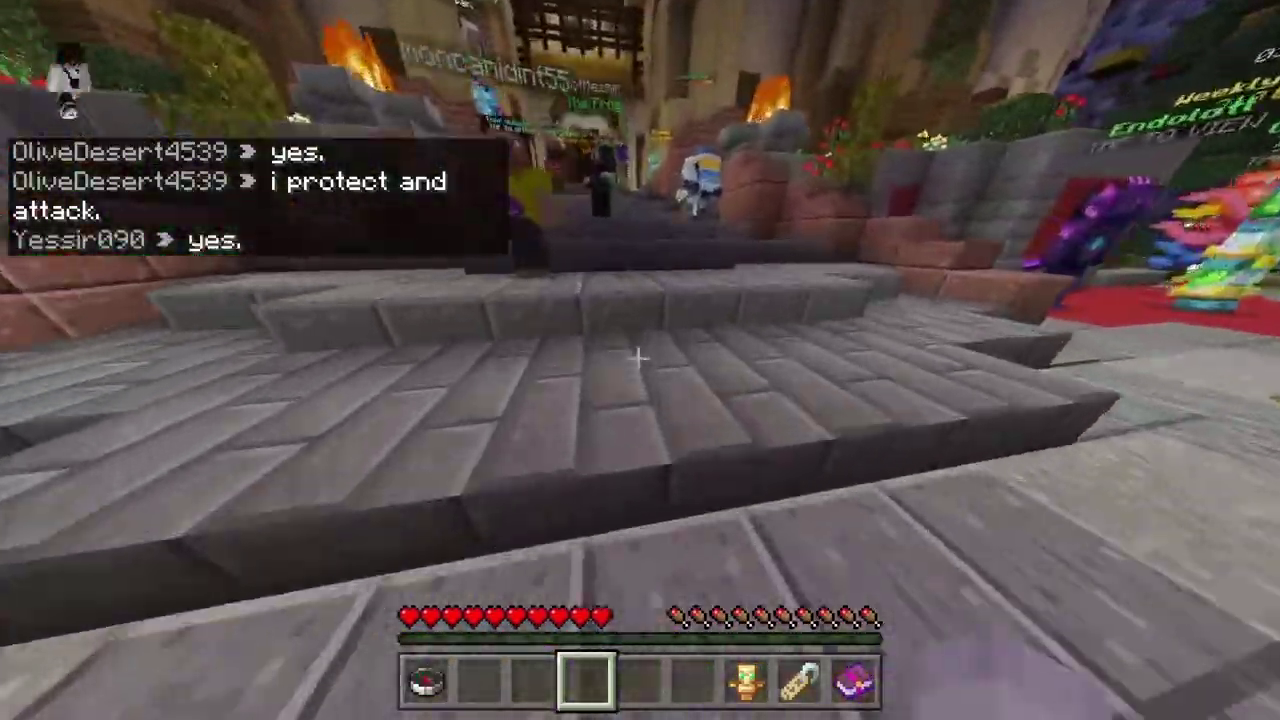
pyautogui.press('w')
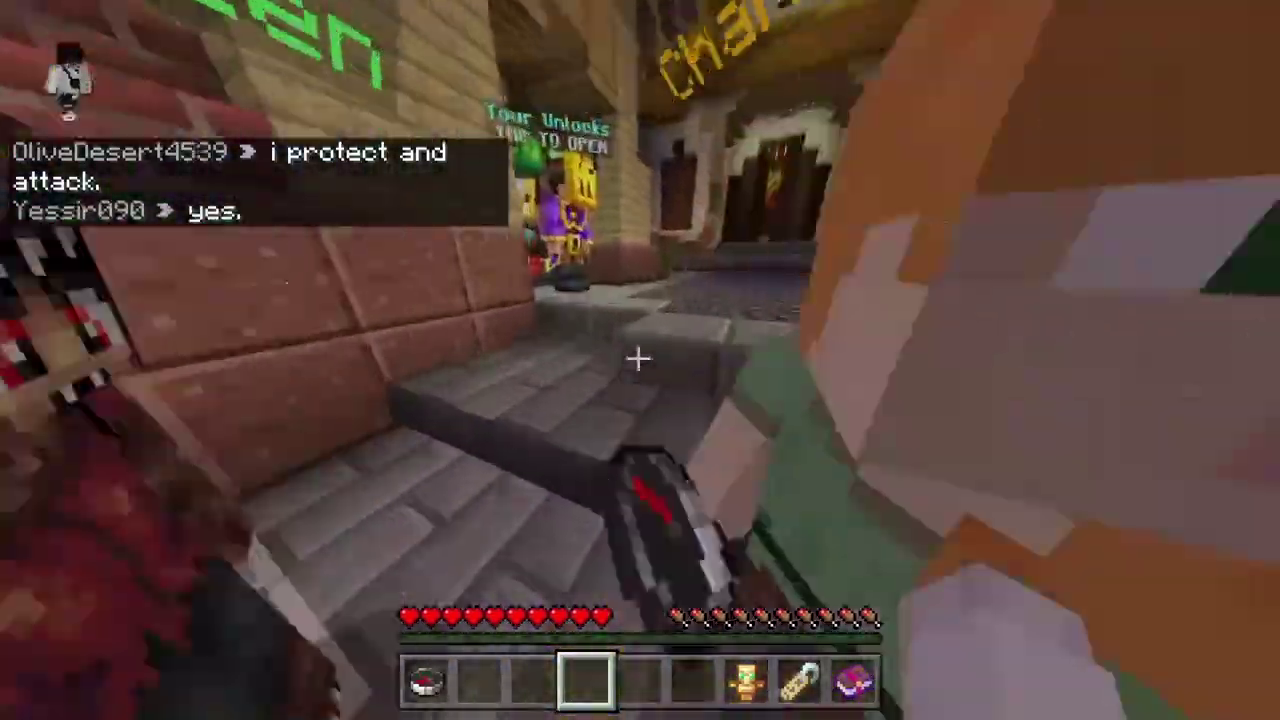
pyautogui.press('w')
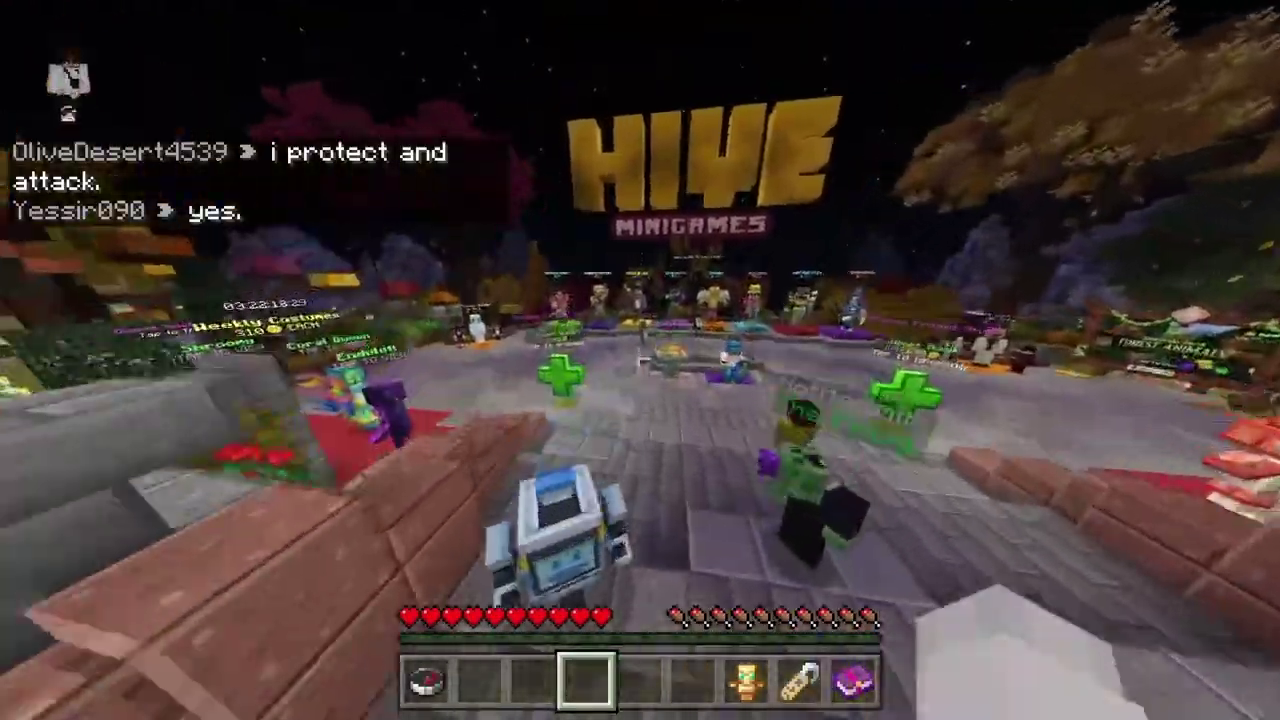
pyautogui.press('w')
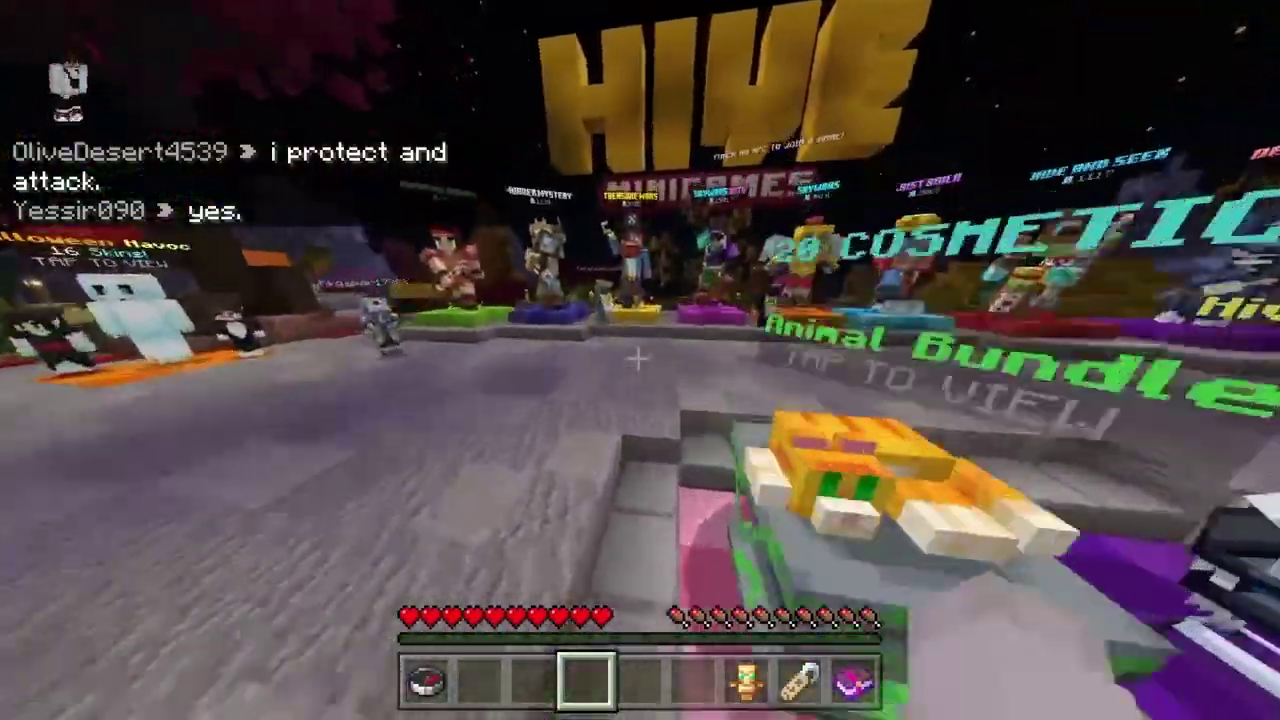
pyautogui.press('w')
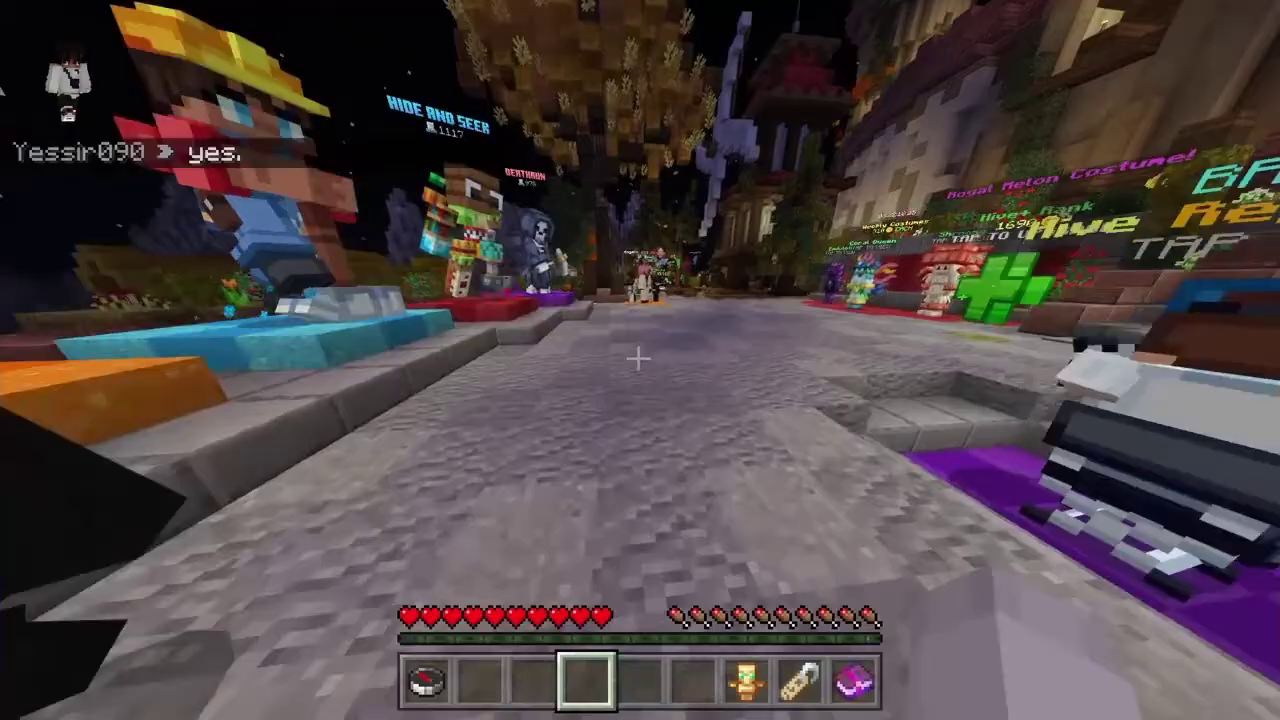
# Run the hub path toward Survival Games, toggling first- and third-person views with F5.
pyautogui.press('w')
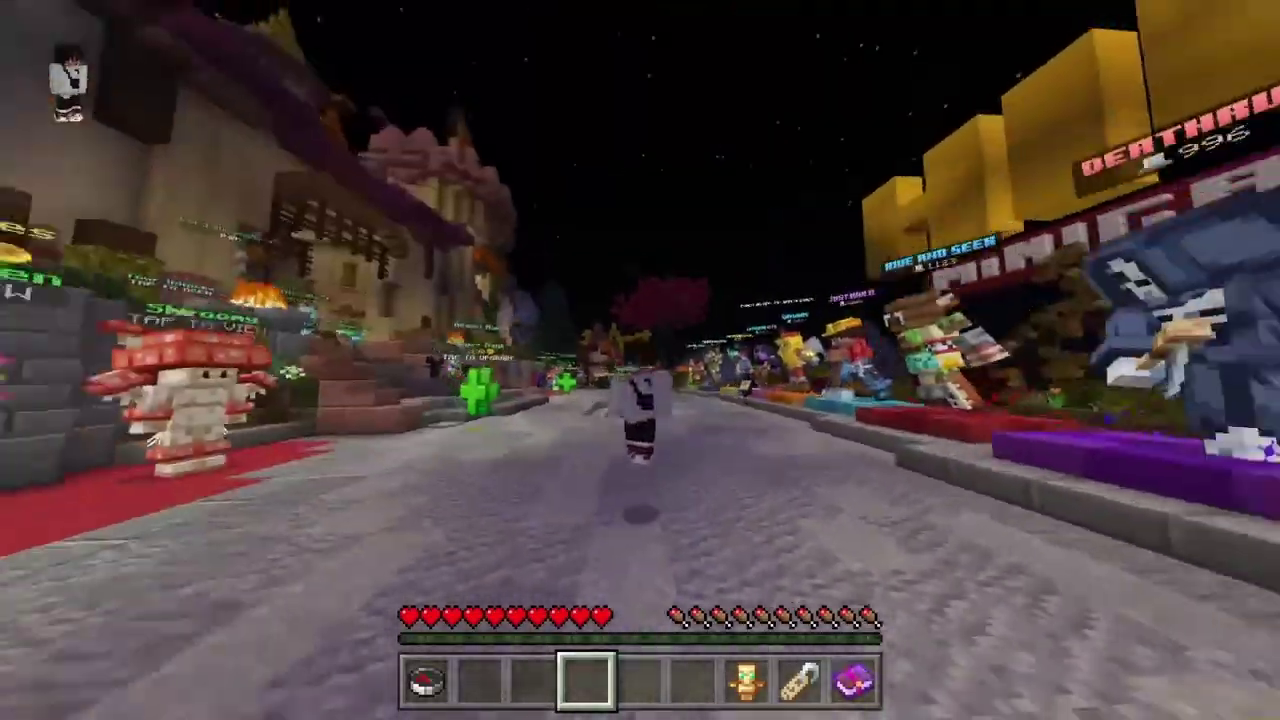
pyautogui.press('F5')
pyautogui.press('F5')
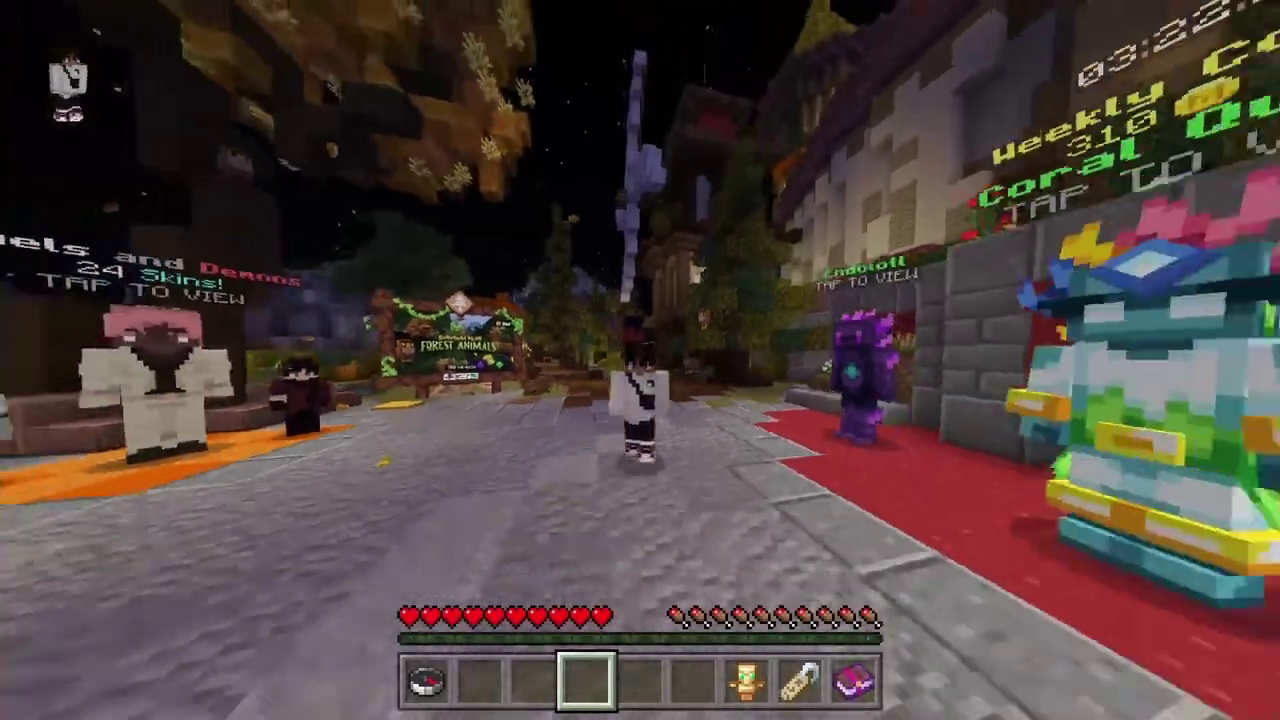
pyautogui.press('F5')
pyautogui.press('F5')
pyautogui.press('w')
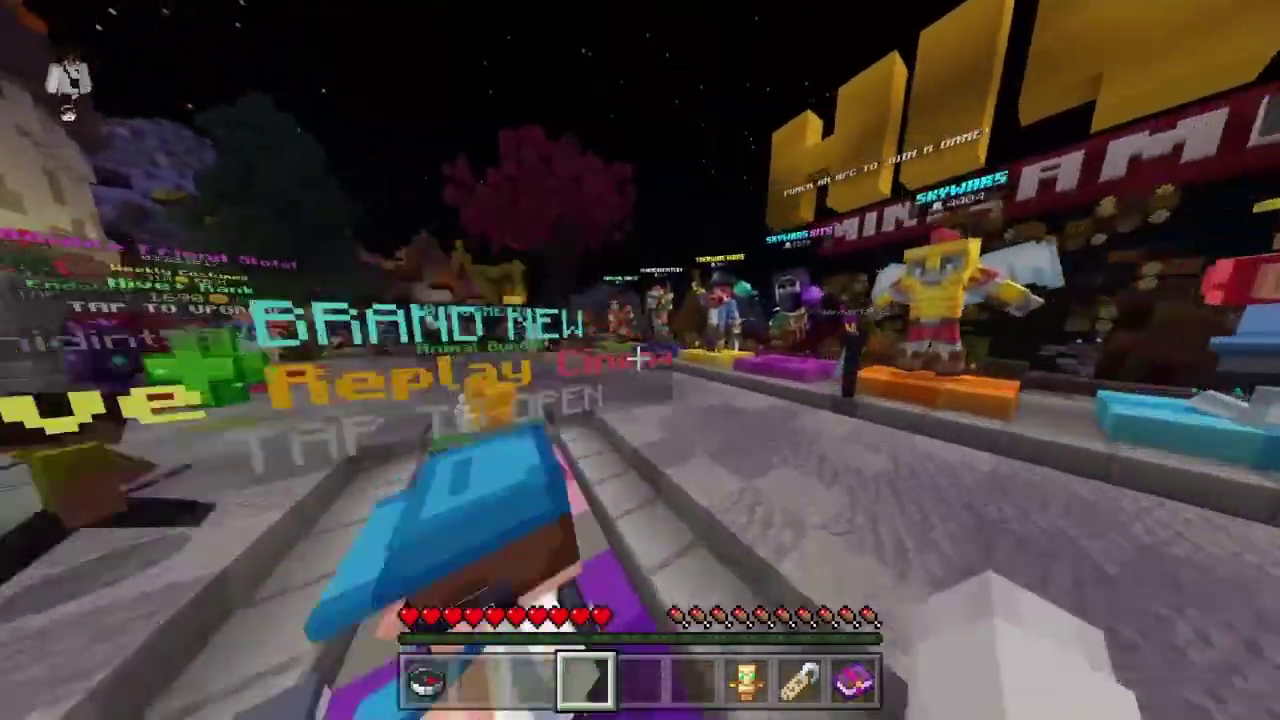
pyautogui.press('F5')
pyautogui.press('F5')
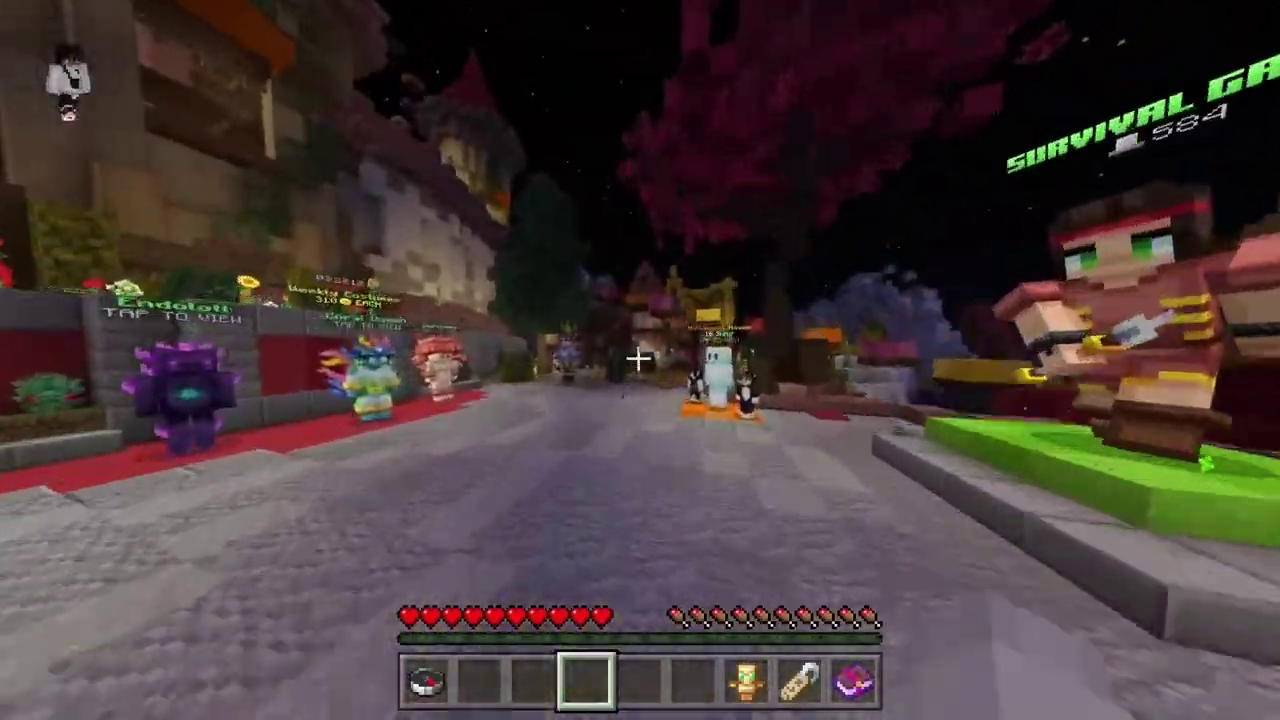
pyautogui.press('F5')
pyautogui.press('w')
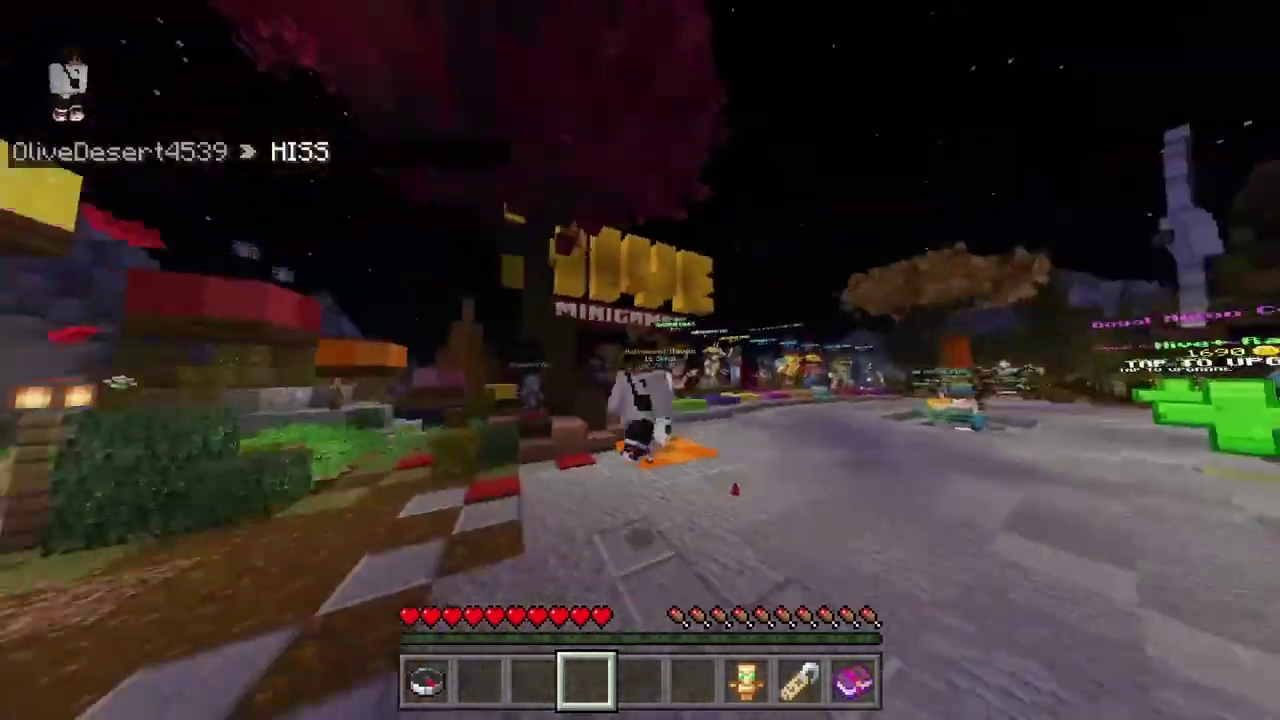
pyautogui.press('F5')
pyautogui.press('F5')
pyautogui.press('w')
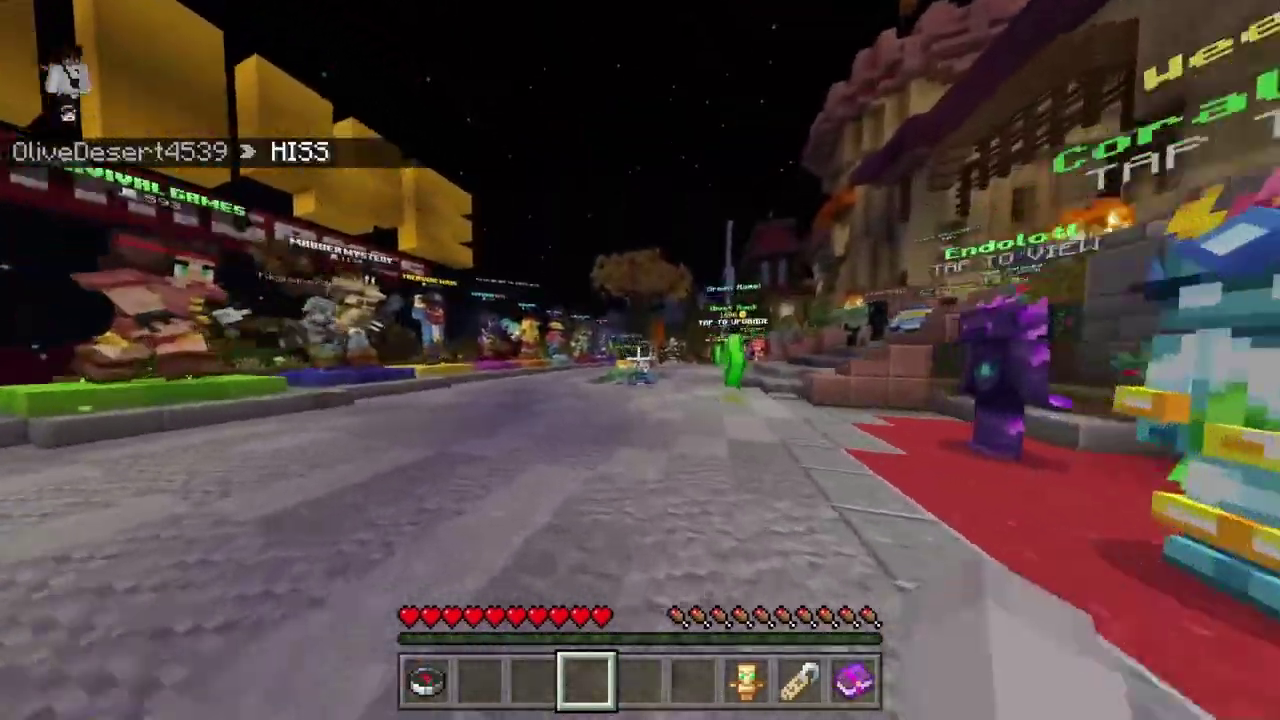
pyautogui.press('w')
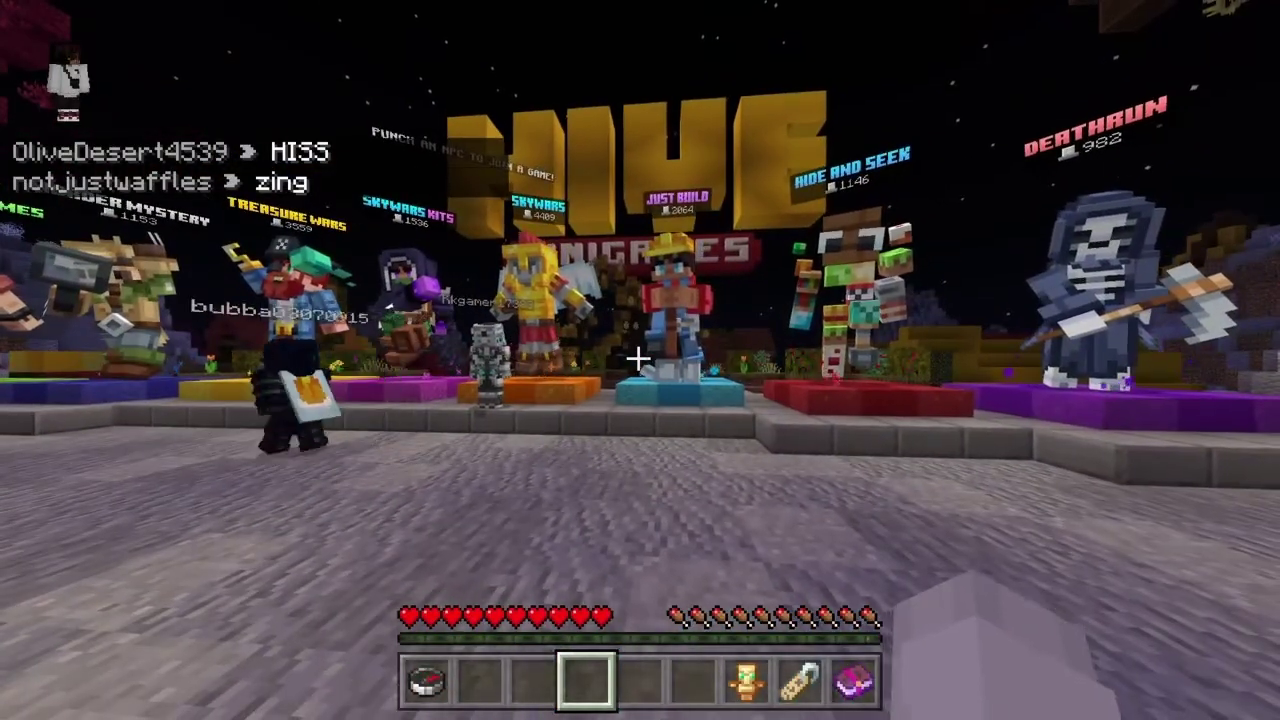
pyautogui.press('w')
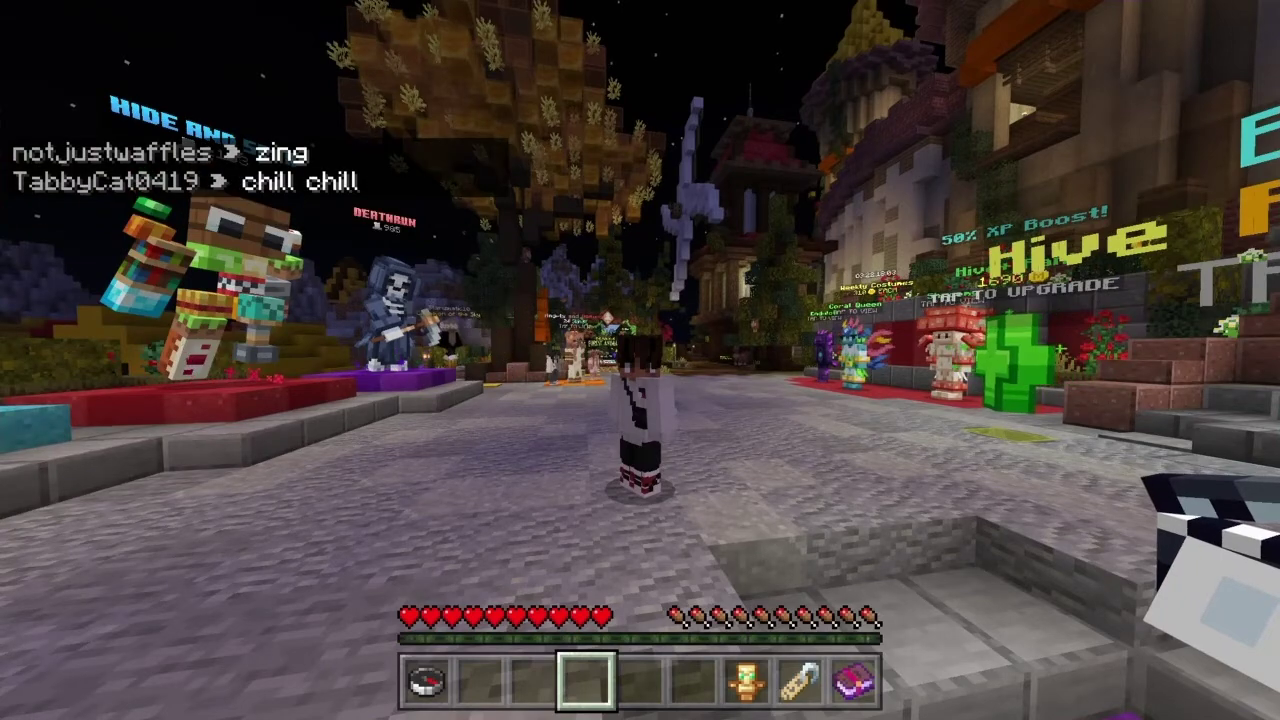
# Turn the camera toward the large tree and the Hive rank stand.
pyautogui.press('w')
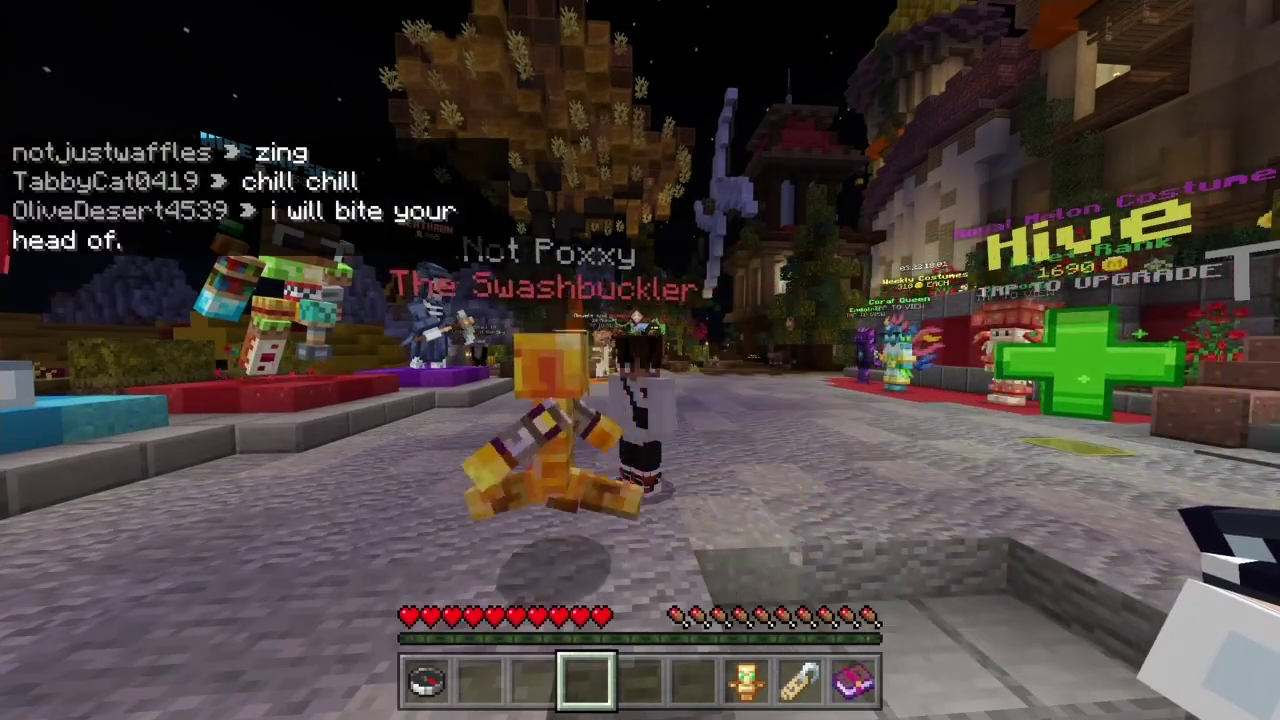